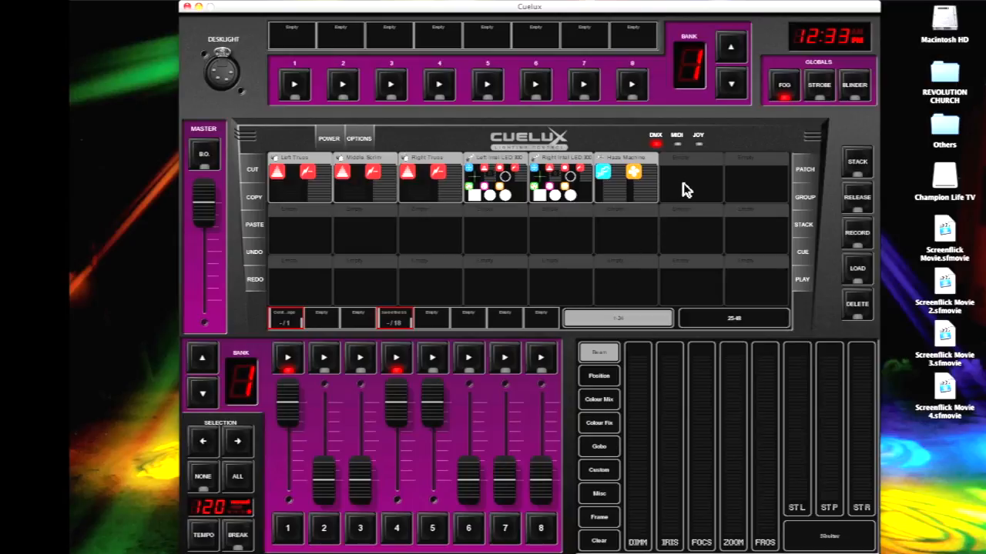
Open the fixture patch list and review the pan and tilt properties of Right Intel LED 300
click(805, 170)
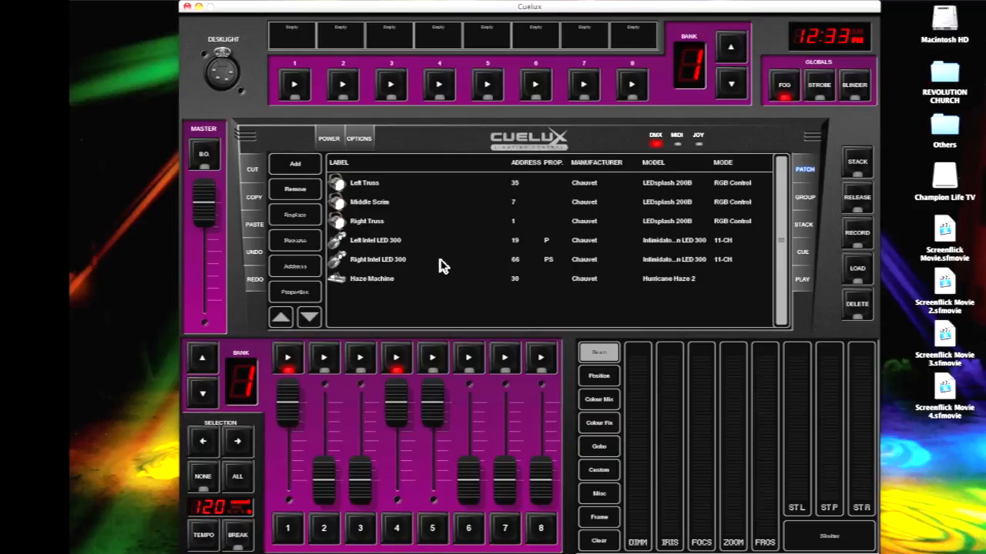
double_click(544, 262)
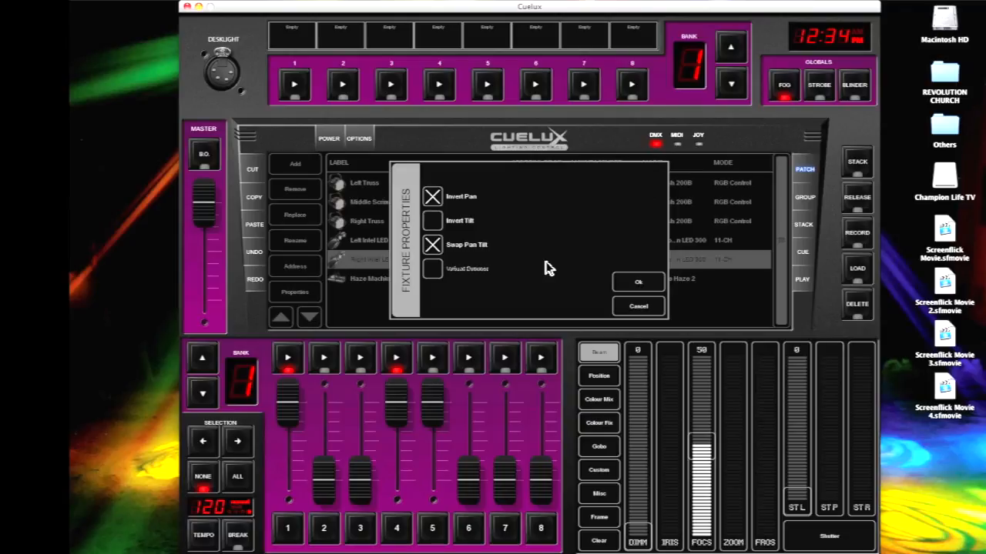
click(630, 285)
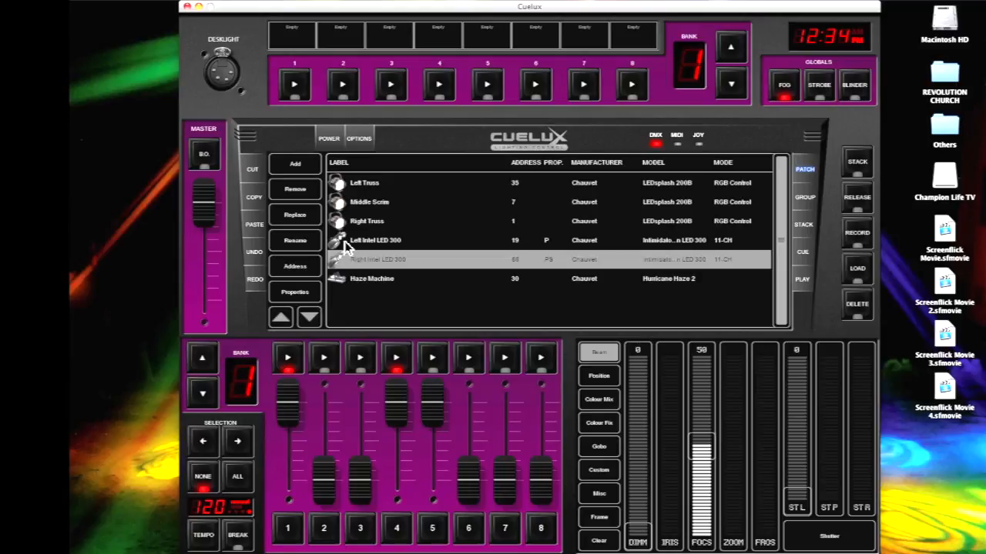
Start adding a fixture to the patch and find the manufacturer Chauvet by searching for "ch"
click(302, 167)
scroll(336, 228, down, 8)
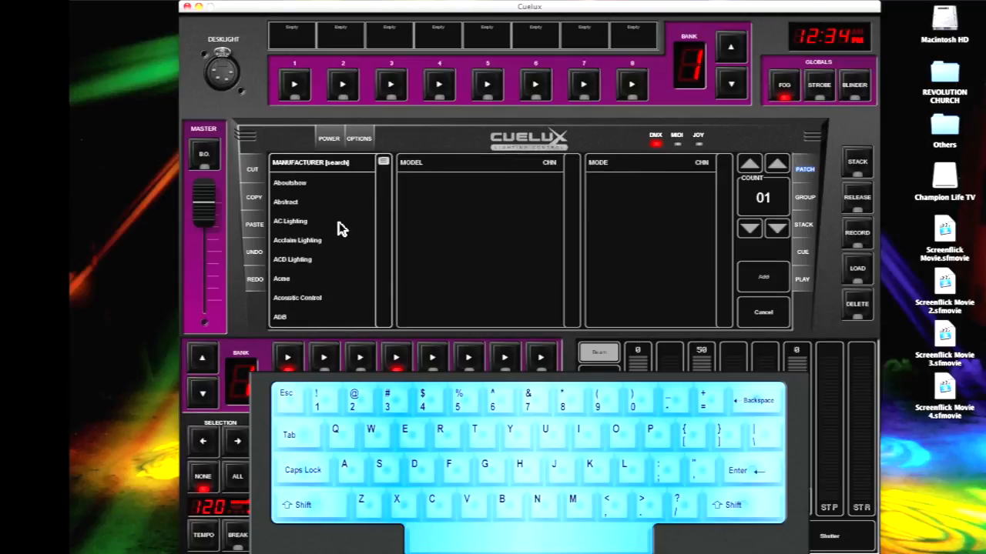
scroll(336, 228, down, 10)
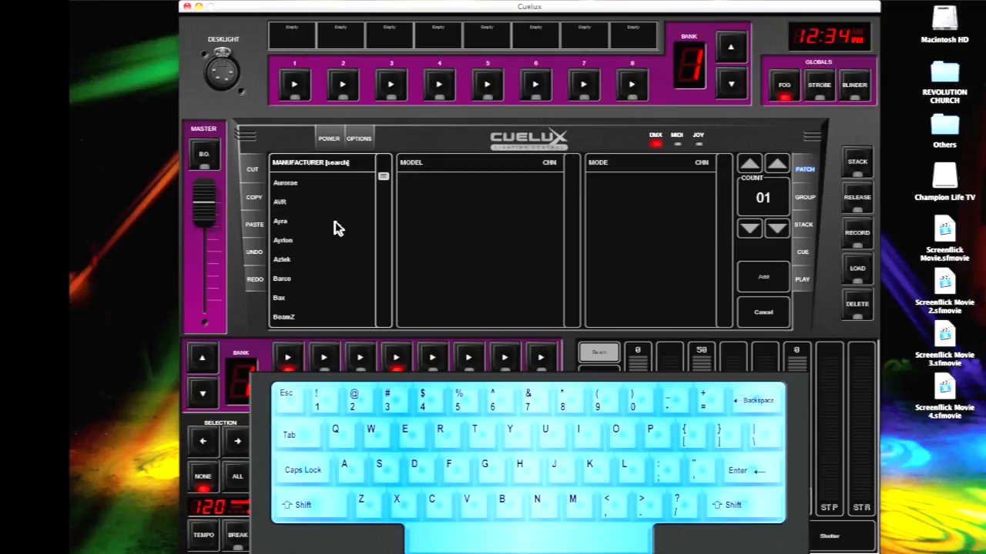
scroll(337, 228, down, 5)
scroll(337, 227, up, 18)
scroll(336, 225, up, 6)
text(ch)
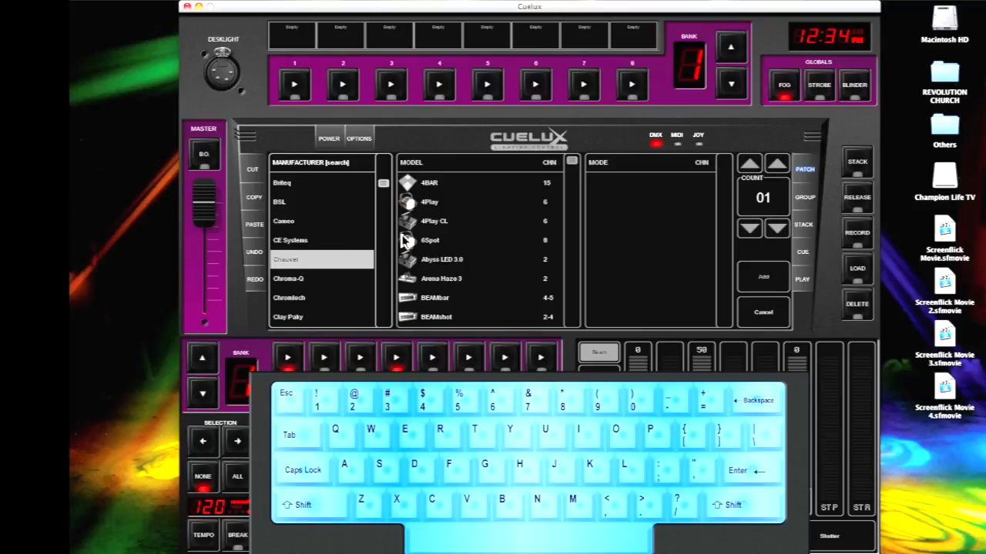
Choose the Intimidator Spot LED 250 model from the Chauvet library and add one to the patch
scroll(482, 266, down, 8)
drag(572, 169, 574, 246)
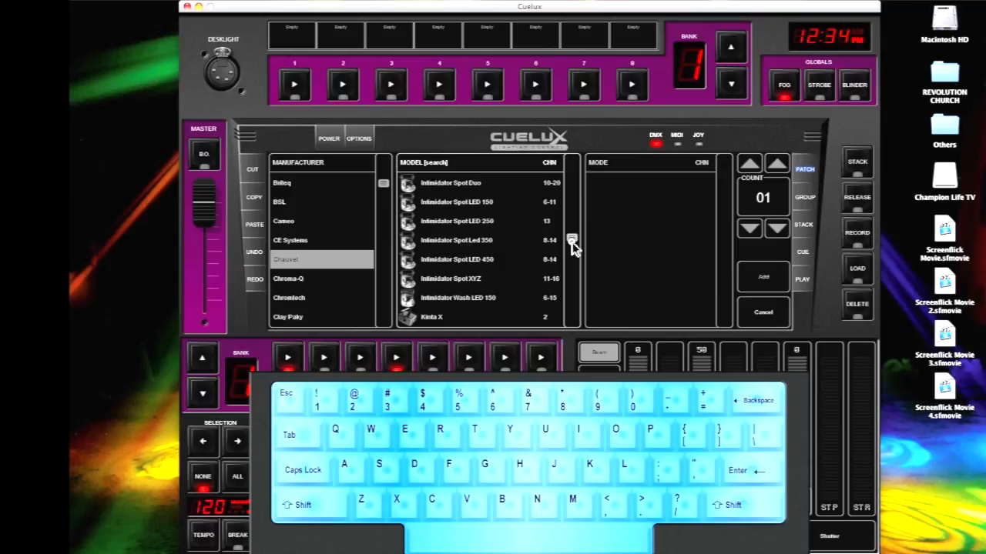
click(462, 241)
click(465, 223)
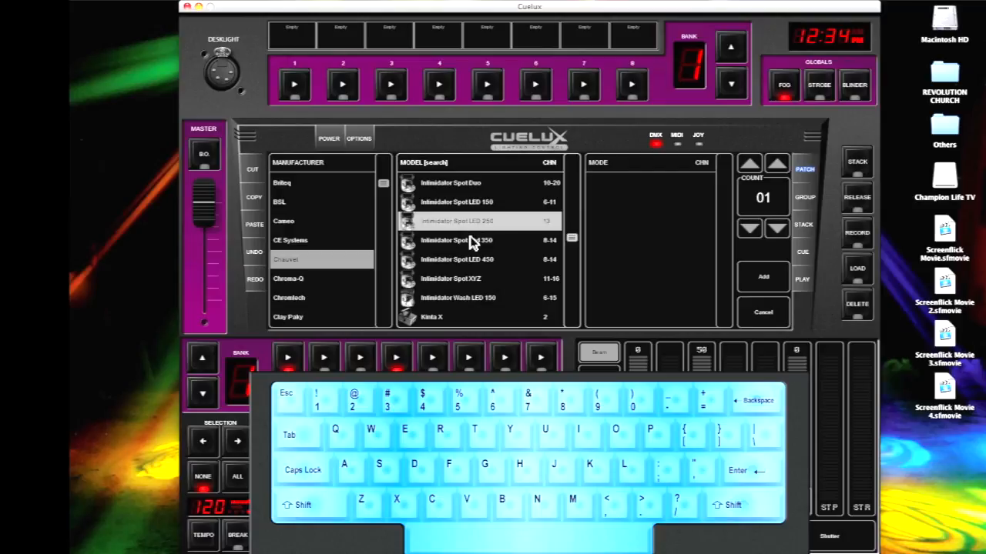
click(471, 244)
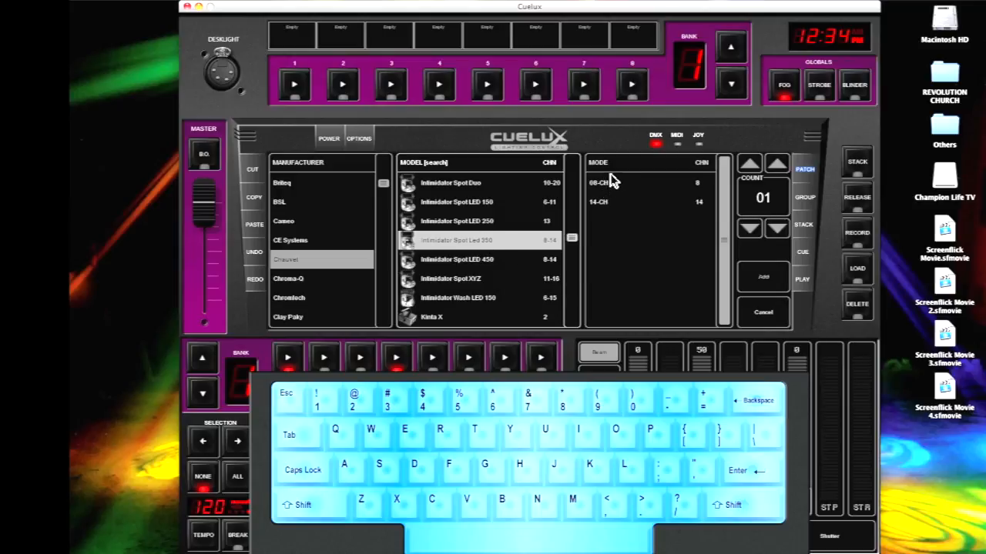
click(470, 225)
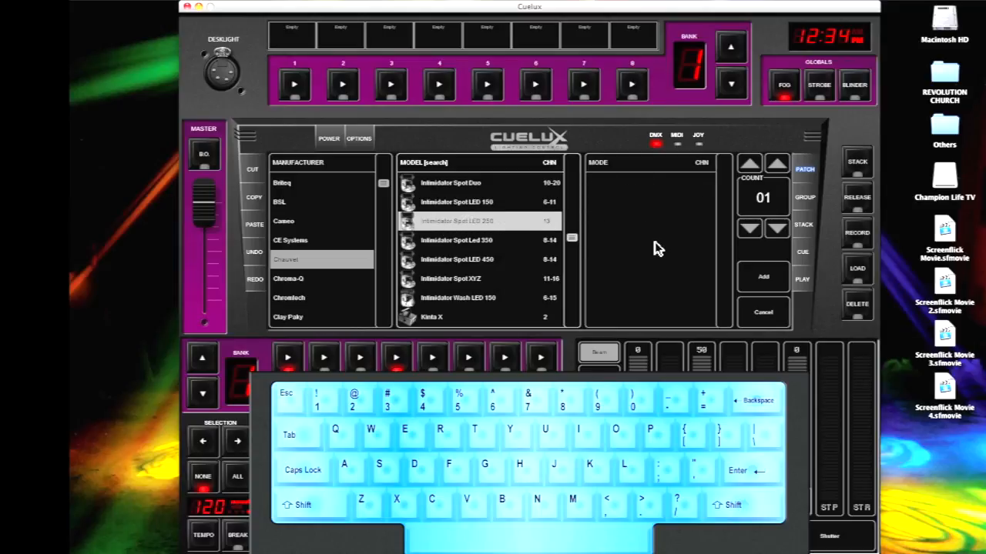
click(765, 276)
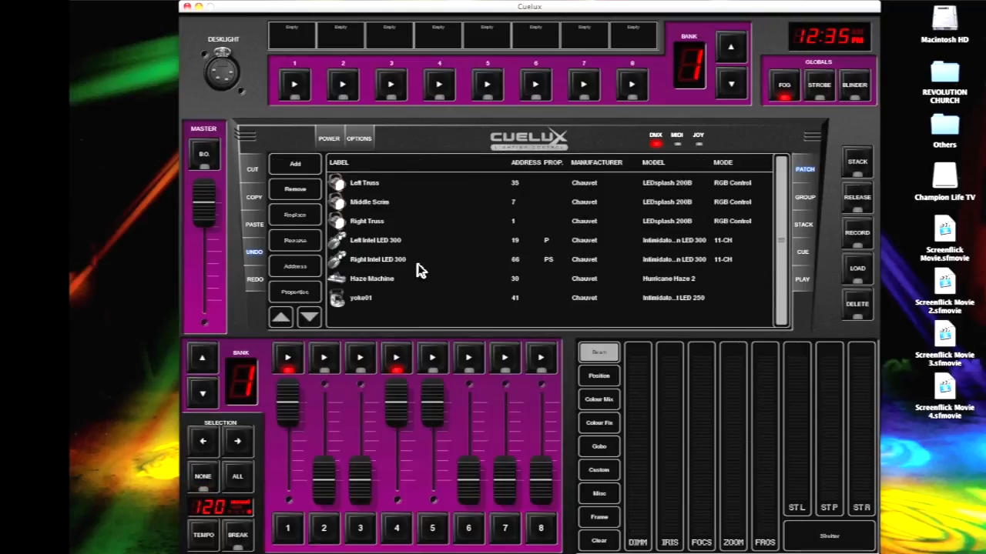
Rename the added Intimidator Spot LED 250 fixture as "new light"
click(376, 305)
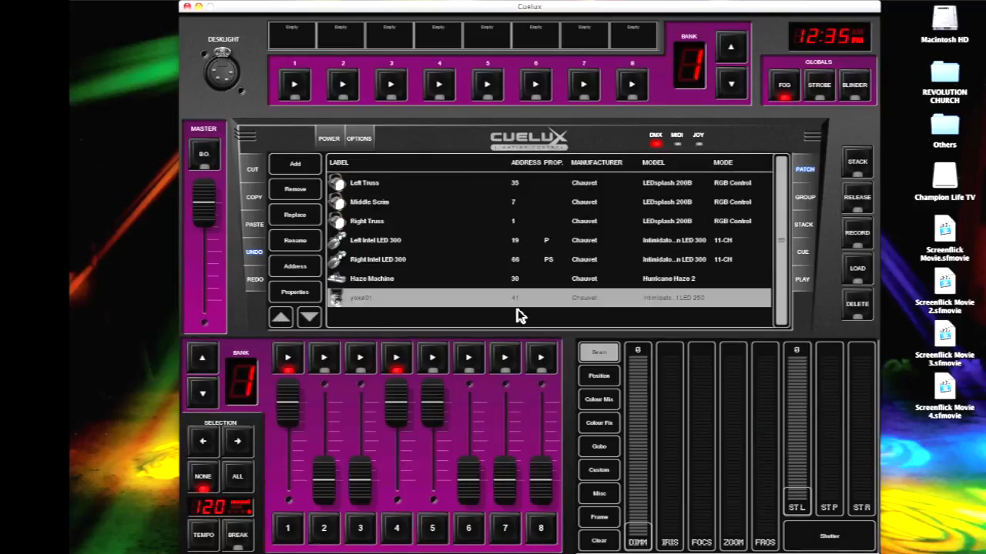
double_click(358, 299)
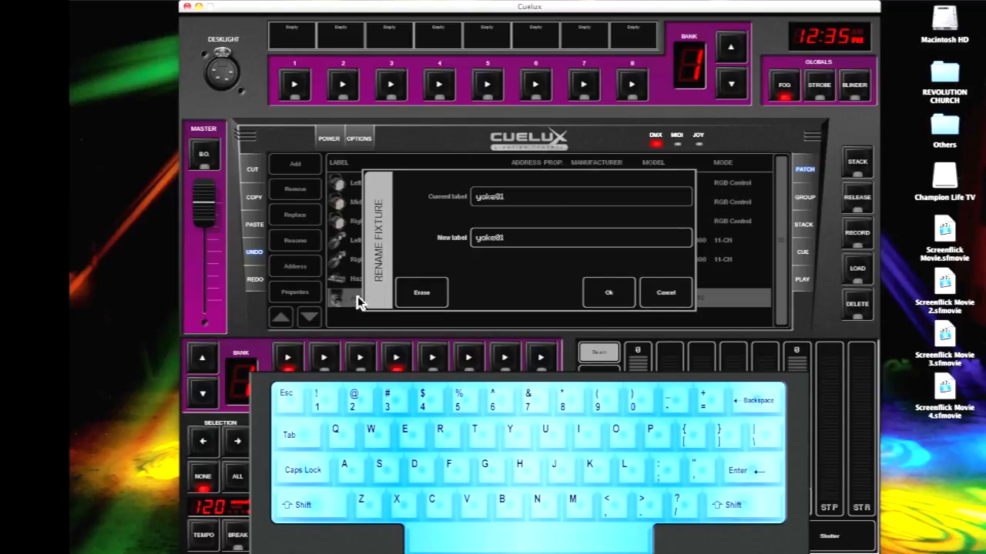
text(new)
key(BackSpace)
key(BackSpace)
key(BackSpace)
key(BackSpace)
key(BackSpace)
key(BackSpace)
key(BackSpace)
key(BackSpace)
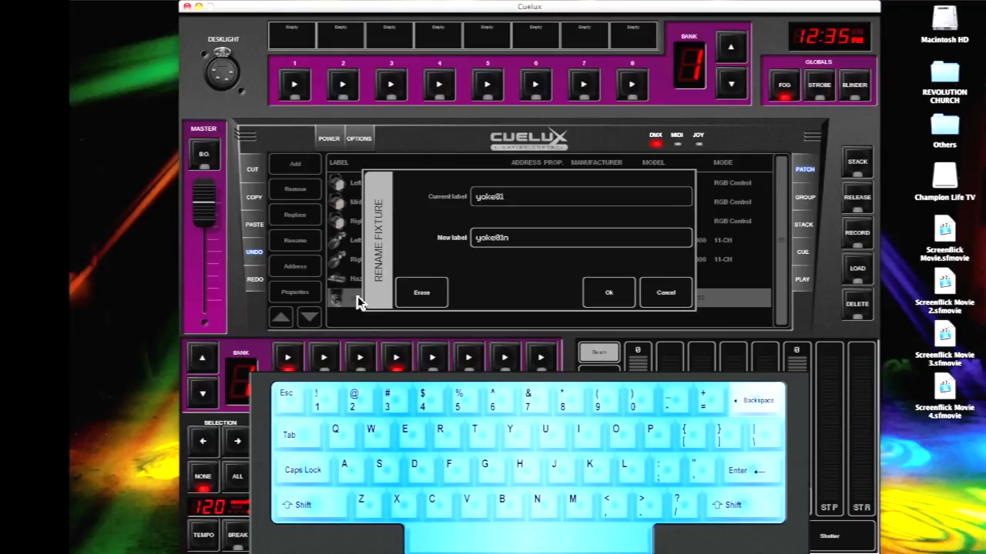
text(ne)
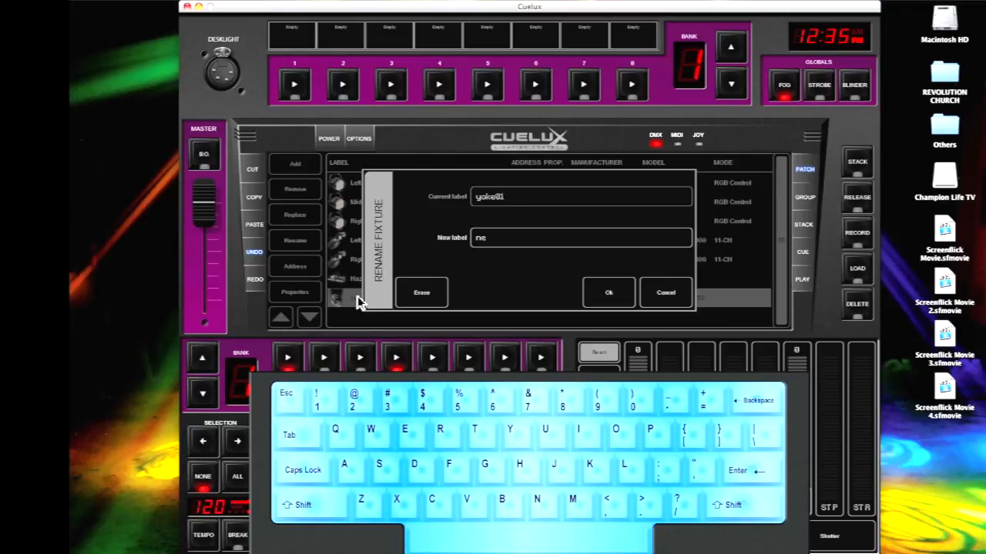
text(w light)
key(Return)
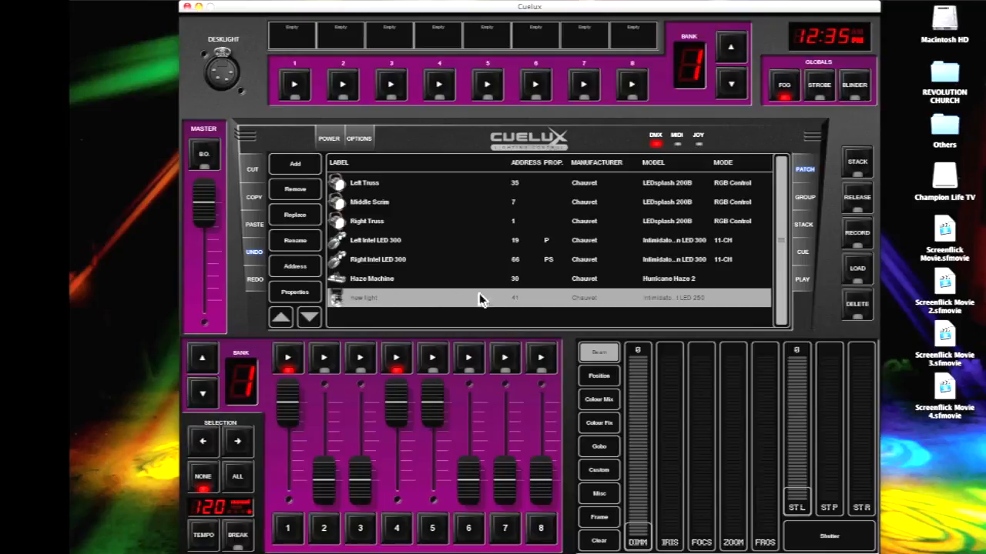
Set the start address of the "new light" fixture to 045
double_click(515, 300)
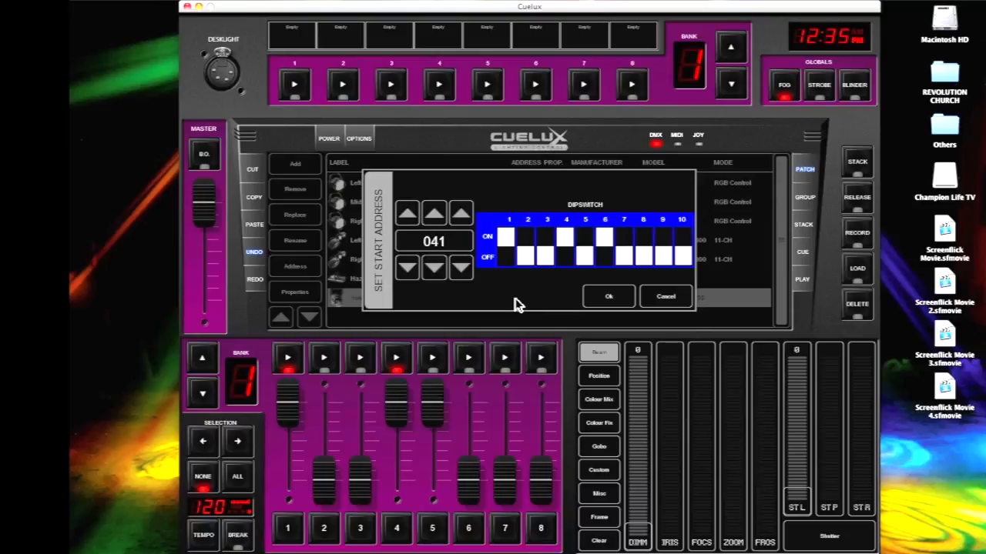
click(460, 214)
click(461, 213)
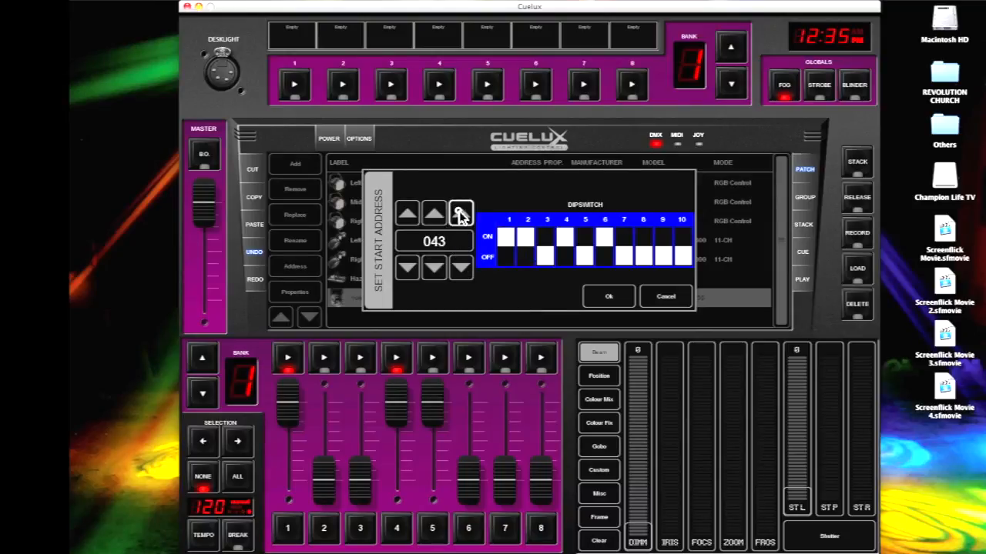
click(461, 214)
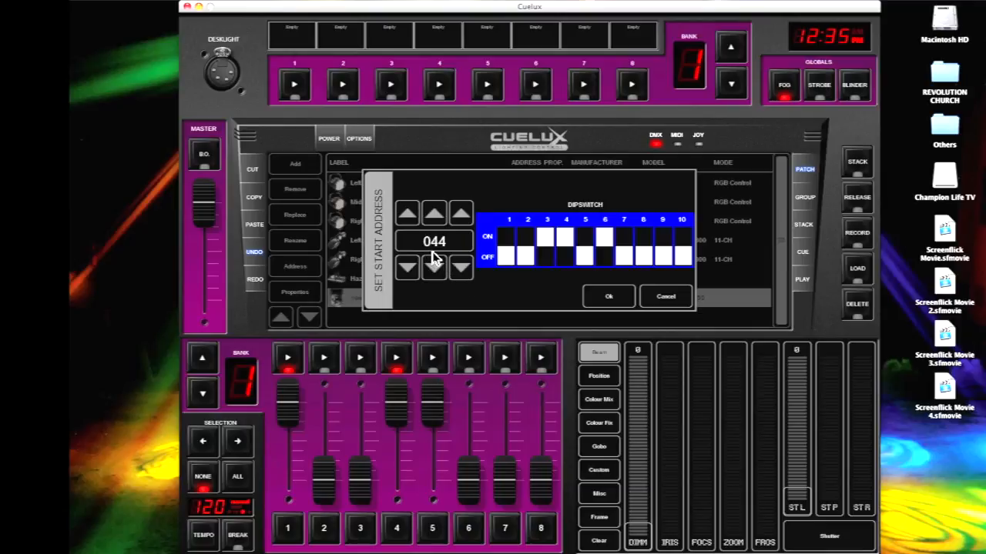
click(459, 213)
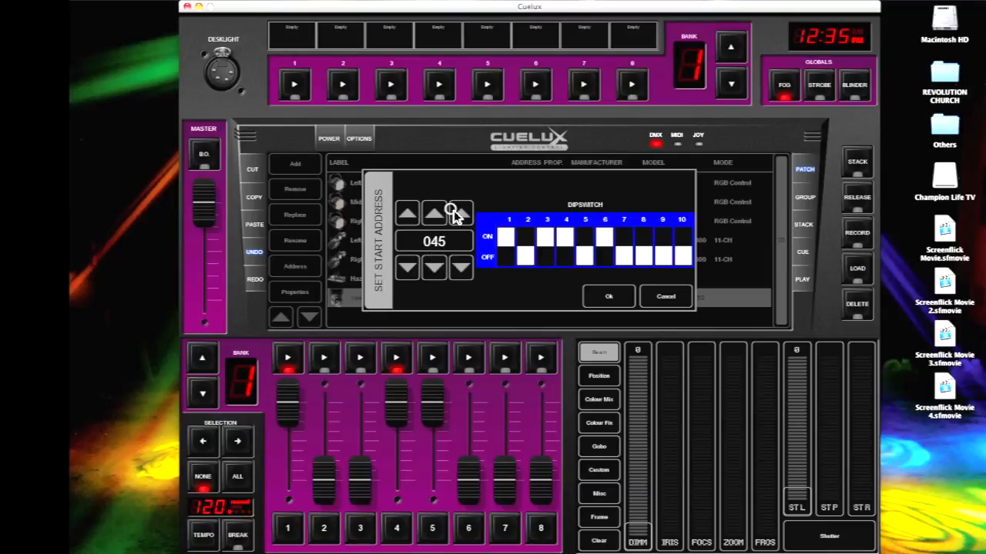
click(601, 298)
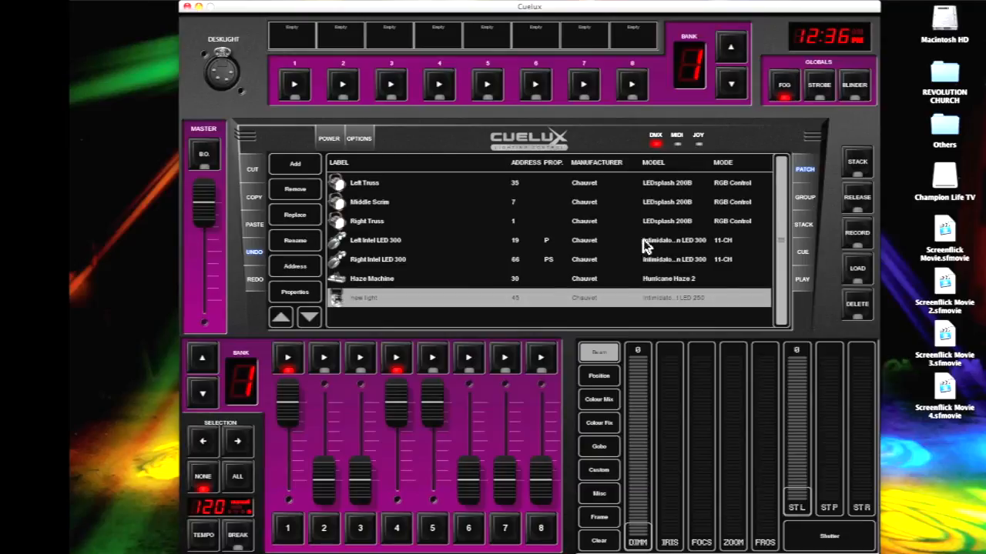
Remove the "new light" fixture from the patch and return to the fixture grid
click(295, 190)
click(814, 167)
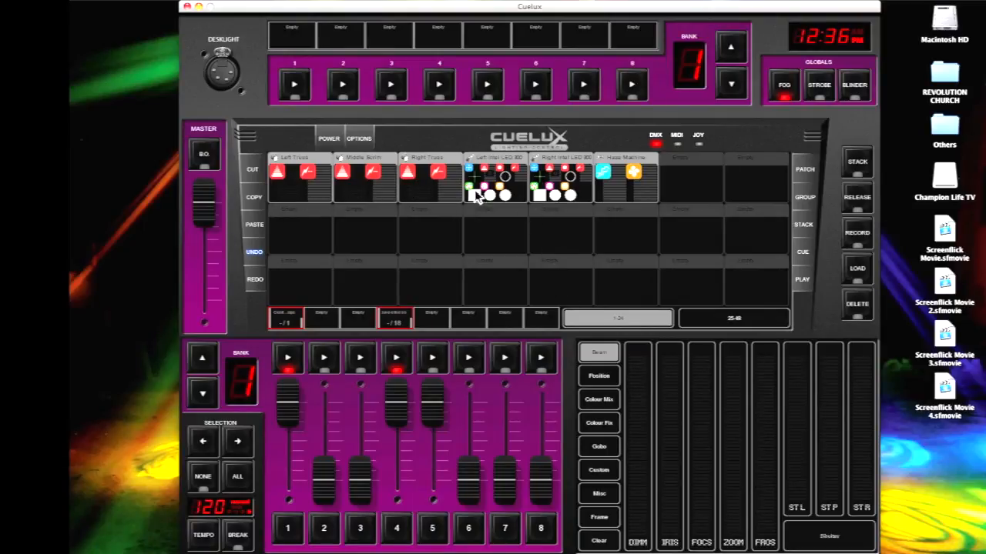
Select the Left Truss, Middle Scrim and Right Truss fixtures and raise their dimmer to 100
click(305, 189)
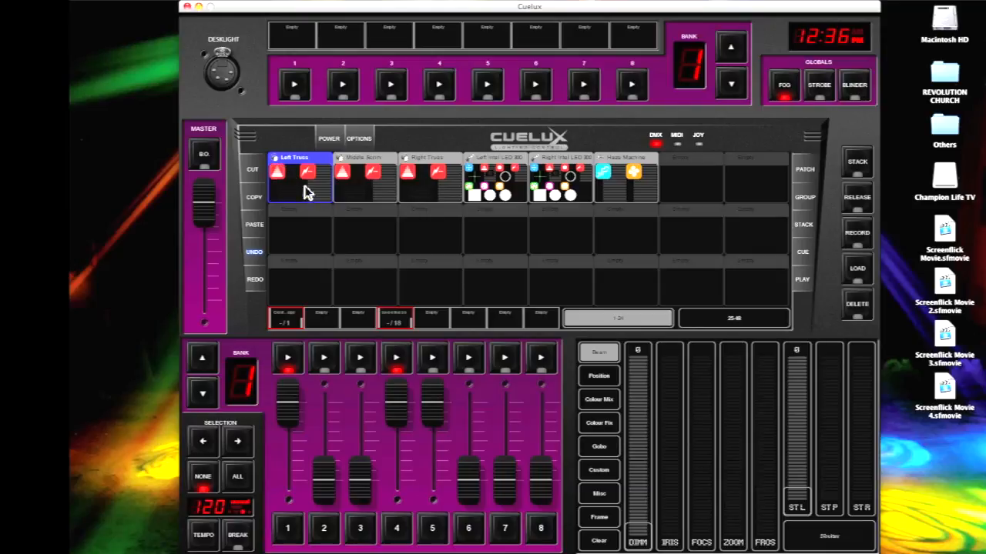
click(372, 189)
click(445, 188)
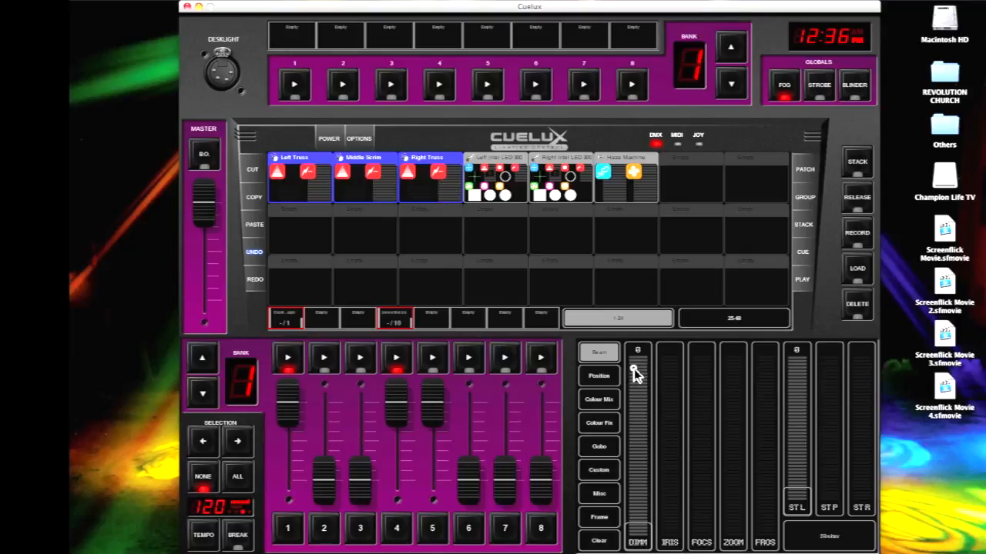
drag(635, 373, 640, 334)
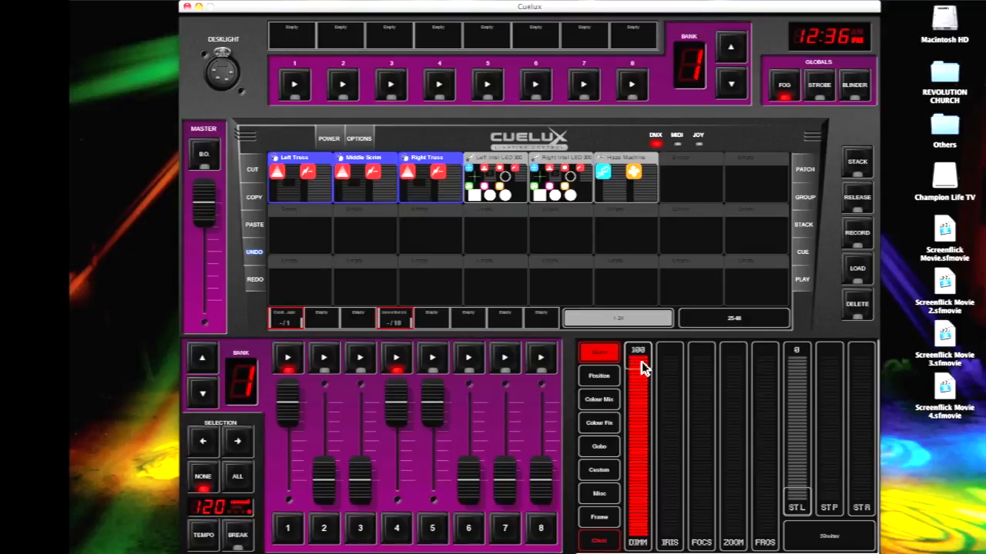
Examine the colour mix, colour fix, position and beam controls of the selected fixtures, keeping the dimmer at 100
click(607, 403)
click(613, 423)
click(608, 406)
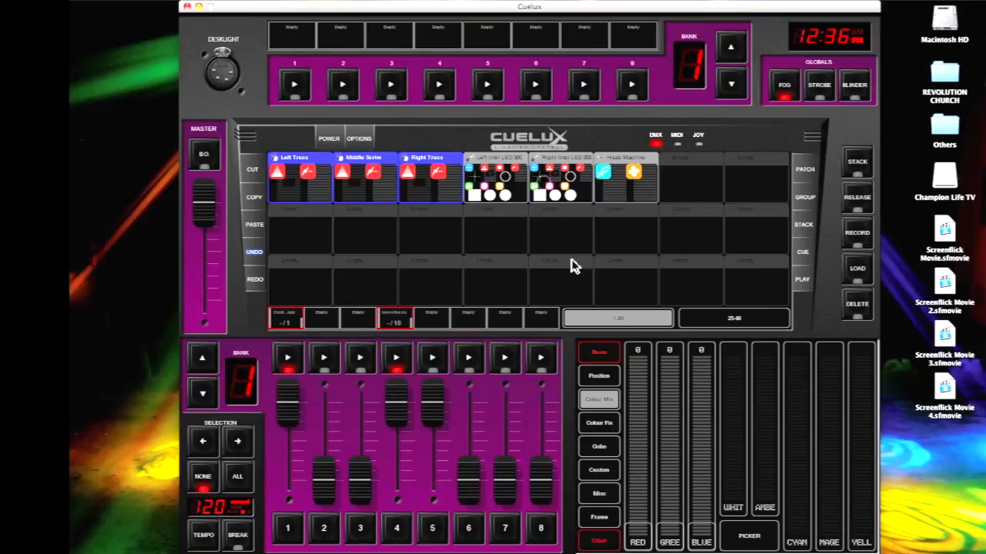
click(607, 427)
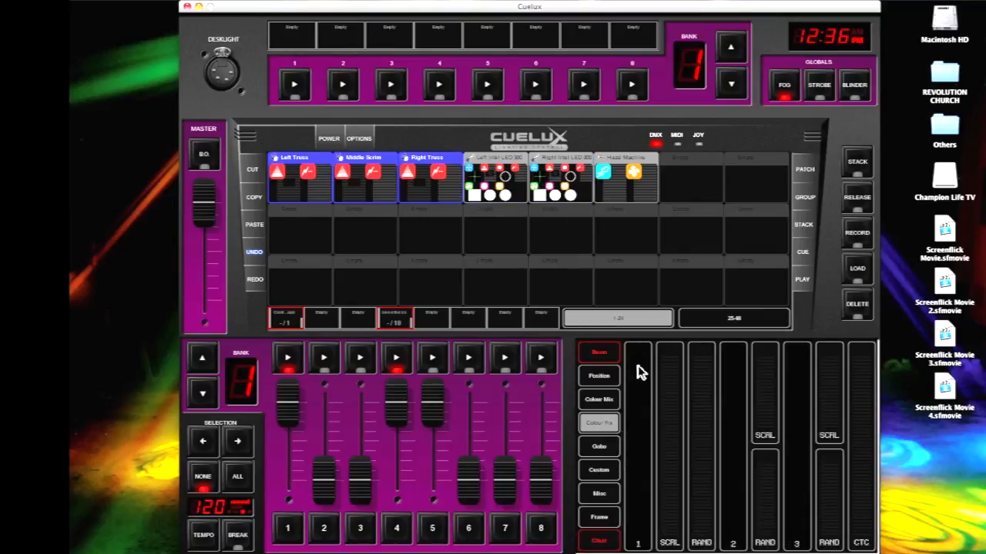
click(600, 376)
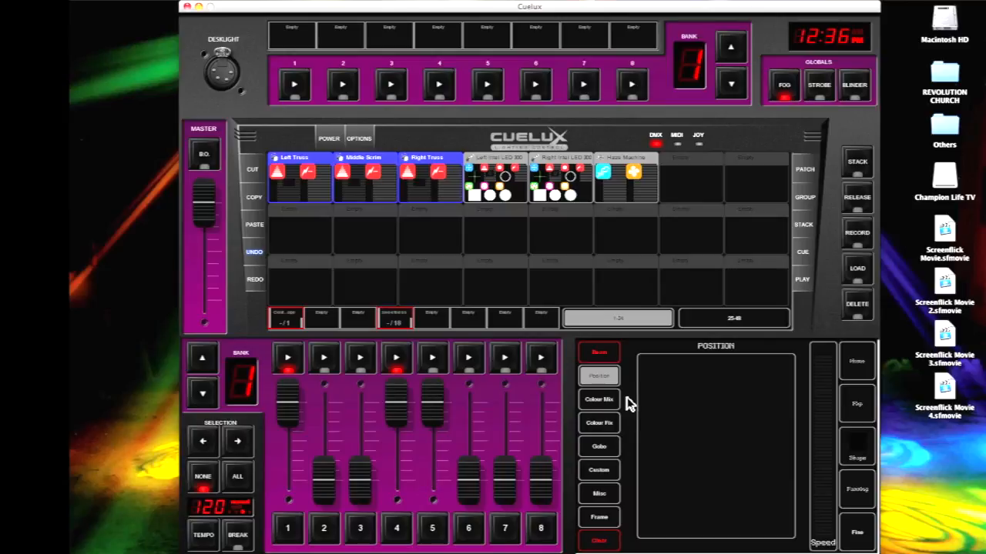
click(606, 351)
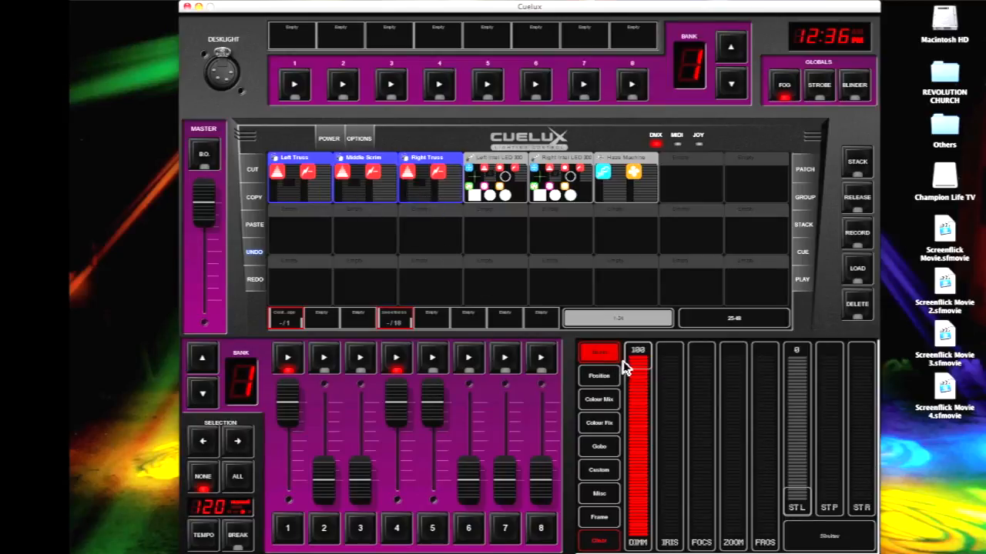
drag(640, 416, 636, 348)
click(594, 402)
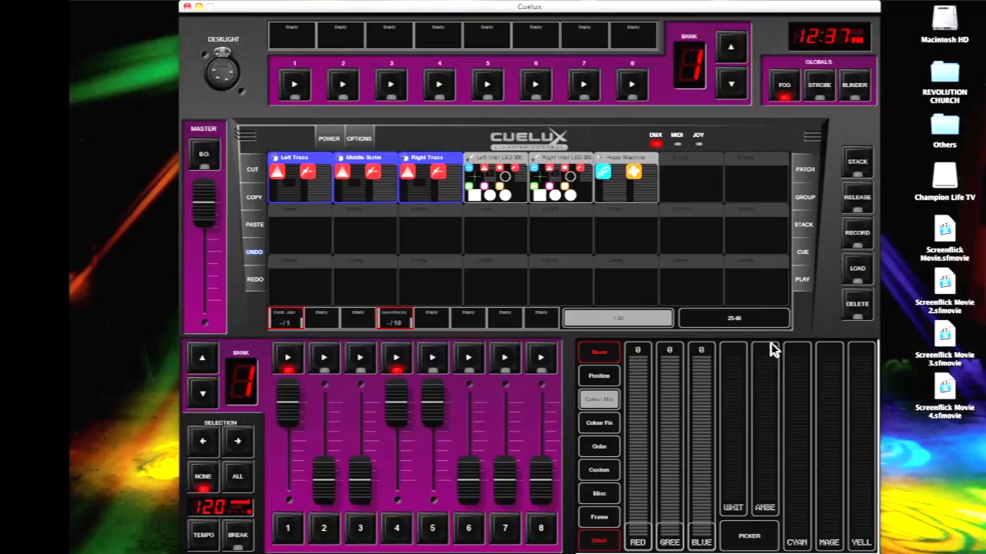
Move the console window aside and colour the three selected fixtures GREEN and finally RED_DARK from the standard colour picker
drag(690, 6, 802, 10)
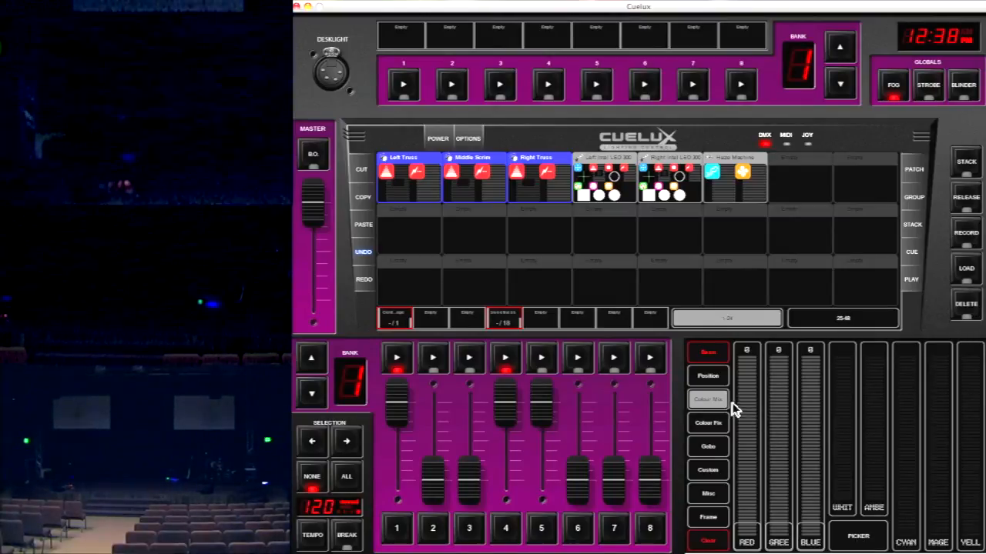
click(702, 351)
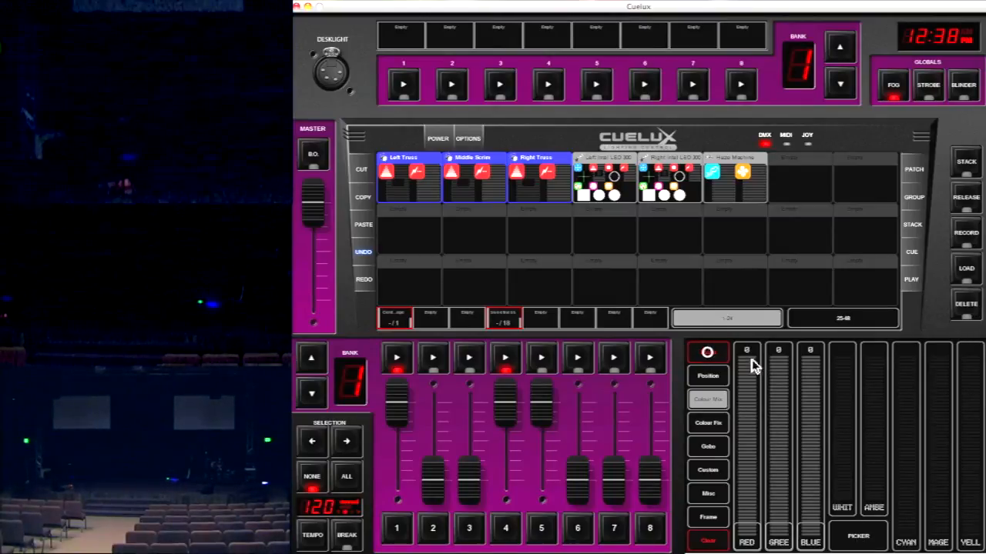
click(717, 400)
click(863, 535)
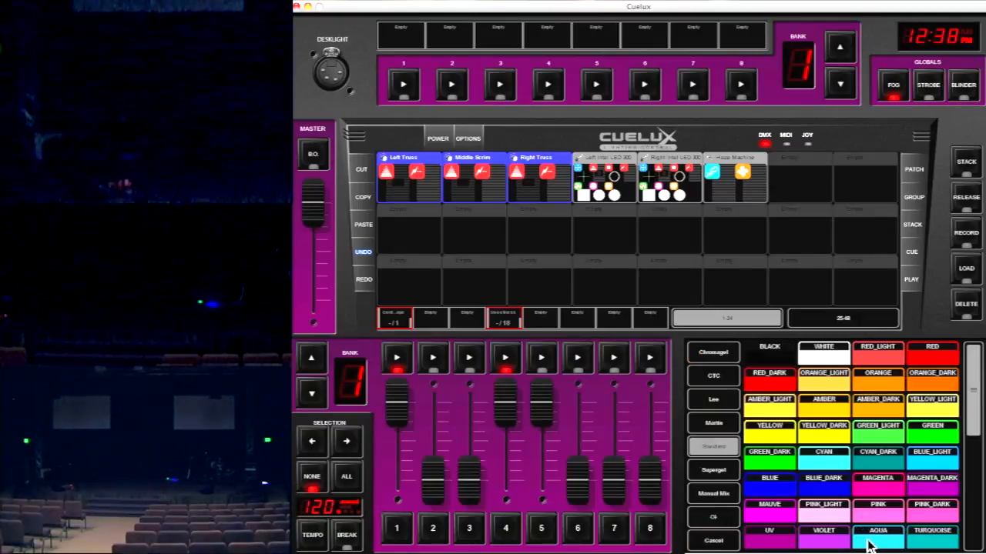
click(931, 439)
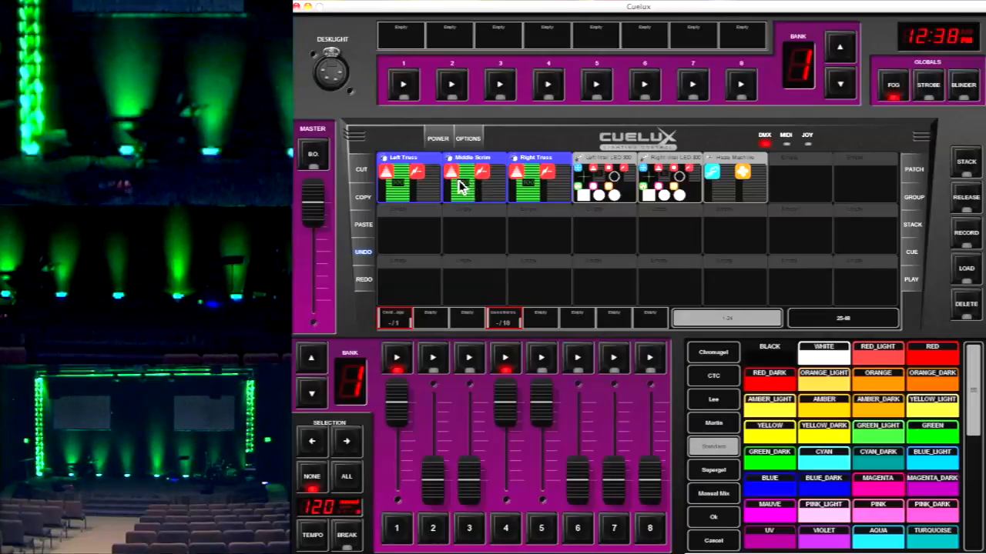
click(770, 381)
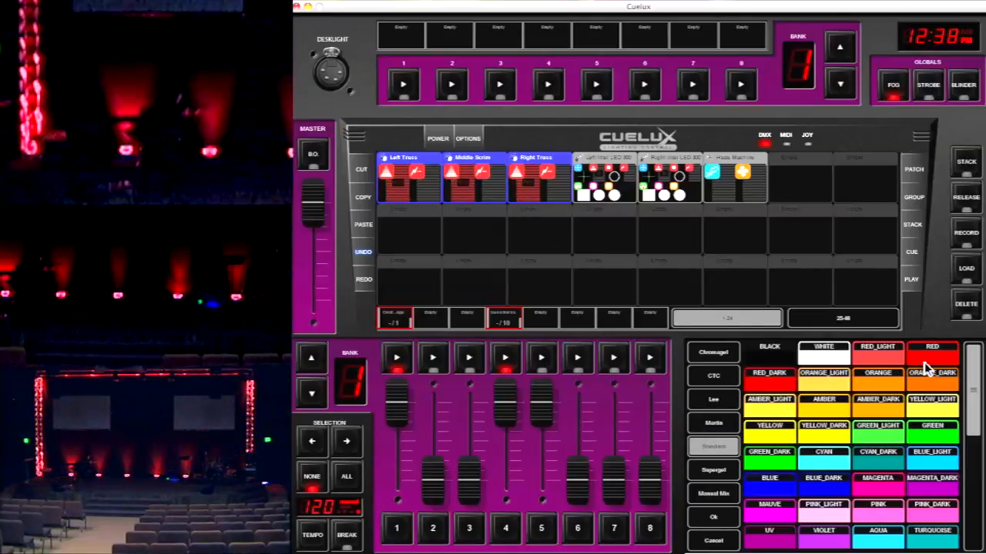
Try WHITE, GREEN, BLUE and YELLOW on the three selected fixtures and finally colour them RED
click(928, 356)
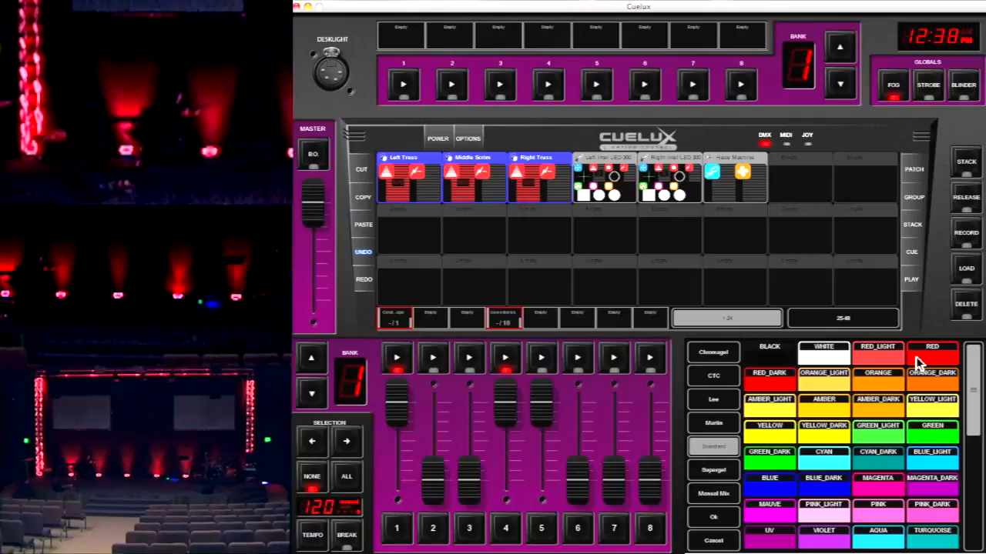
click(834, 354)
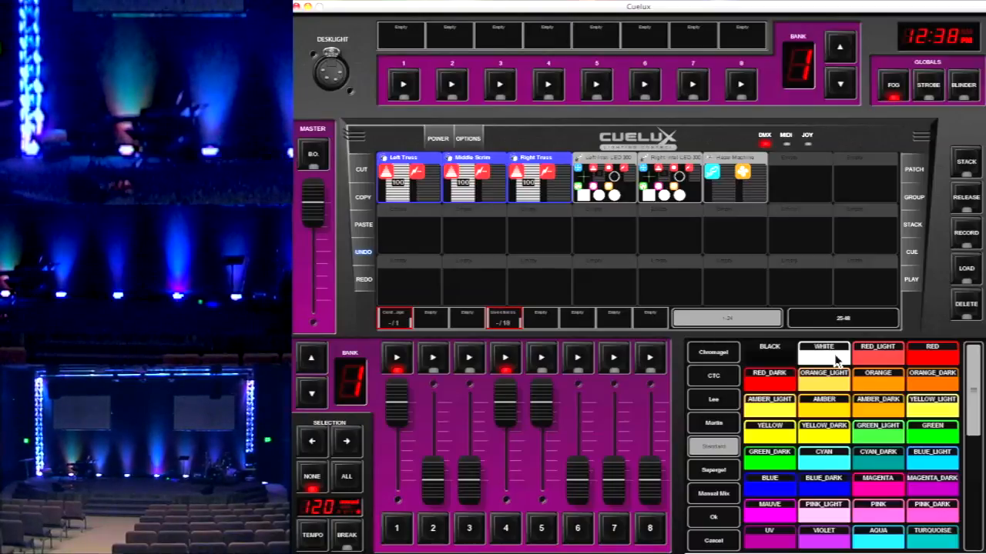
click(934, 354)
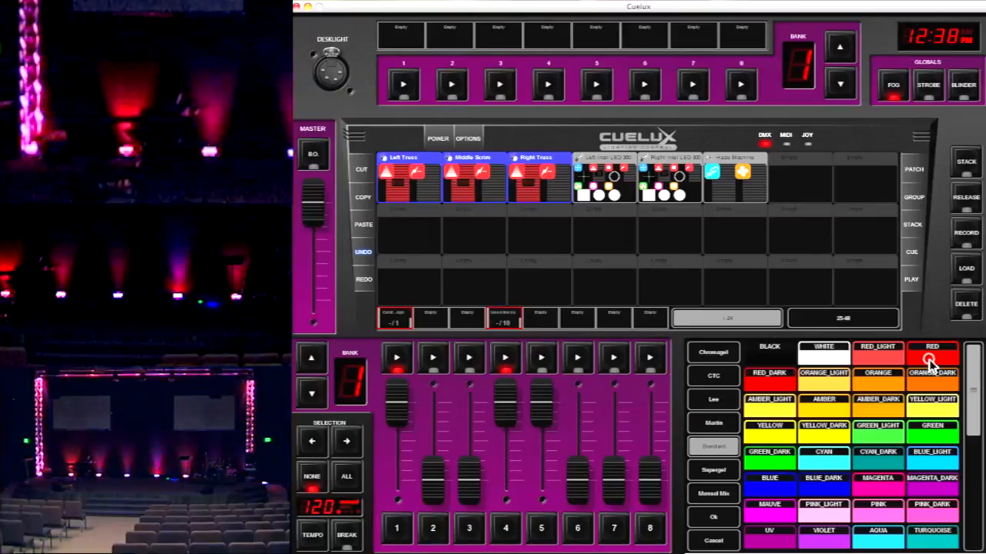
click(944, 441)
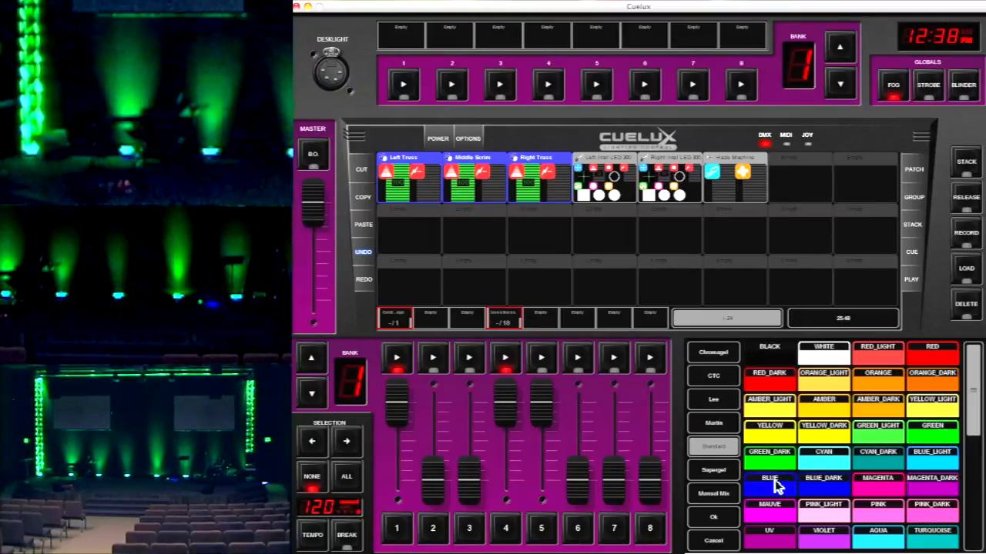
click(772, 479)
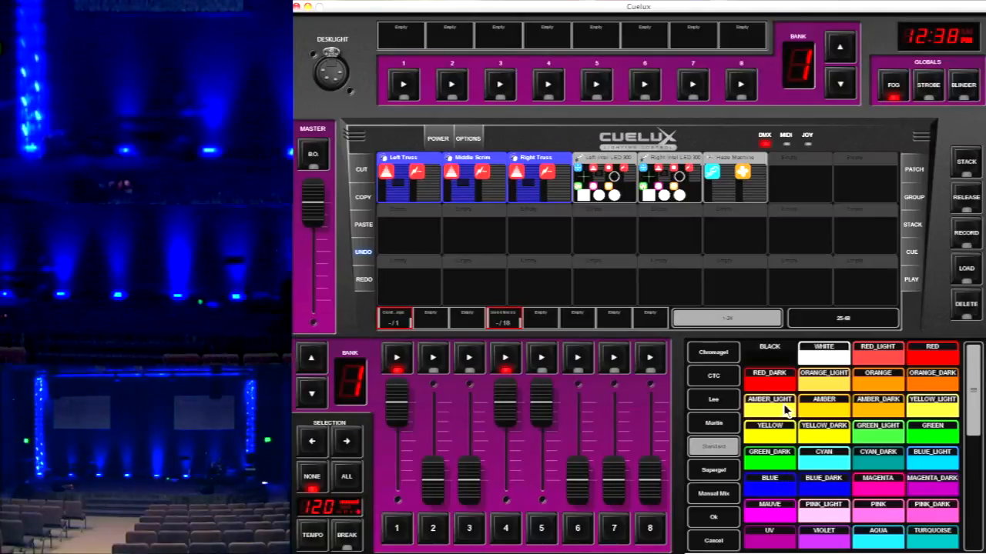
click(772, 436)
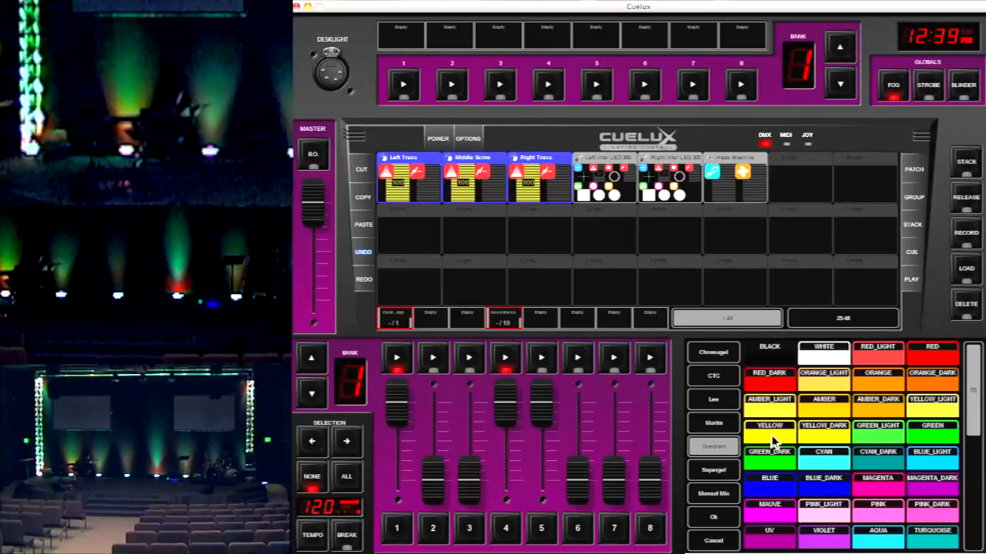
click(933, 357)
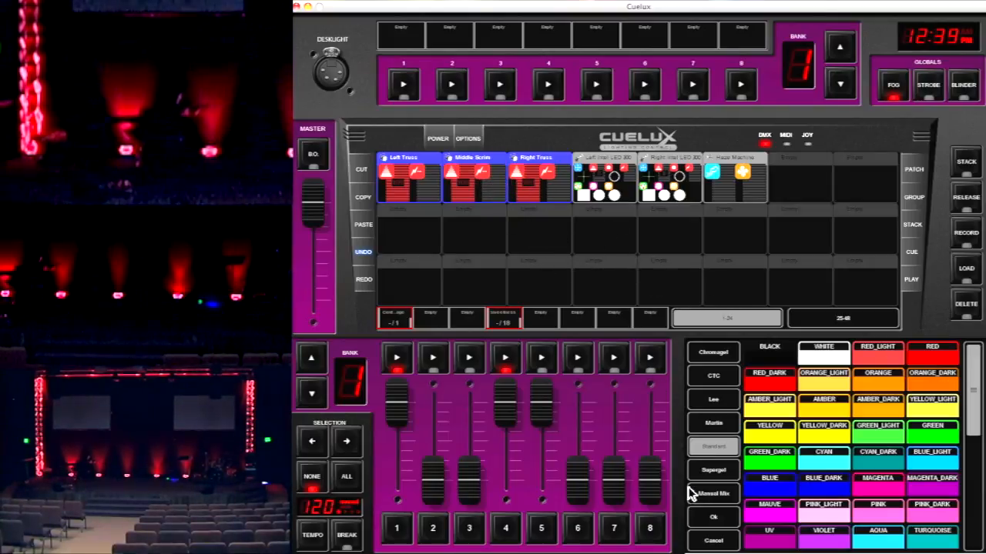
Select only the Middle Scrim fixture and colour it WHITE and finally GREEN_DARK
click(483, 183)
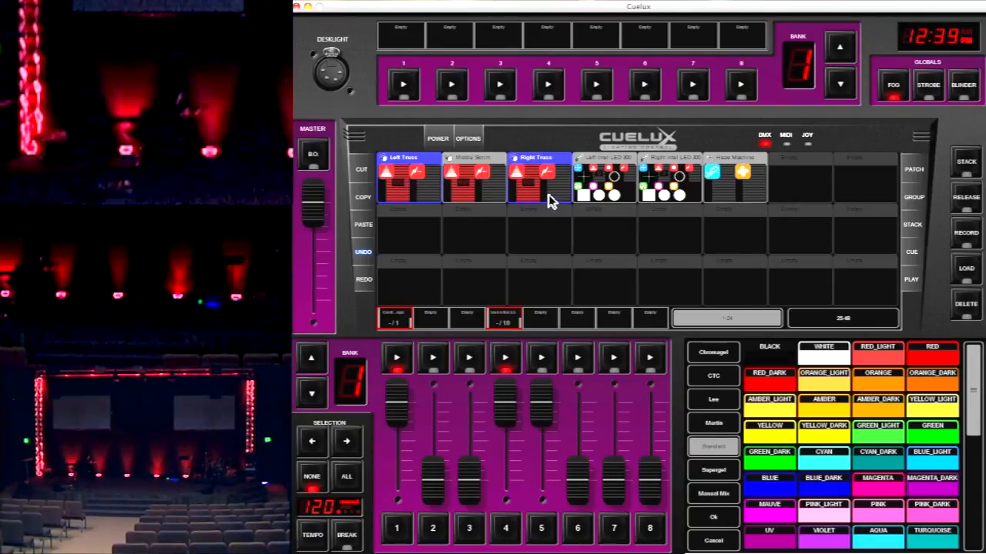
click(412, 182)
click(463, 183)
click(549, 191)
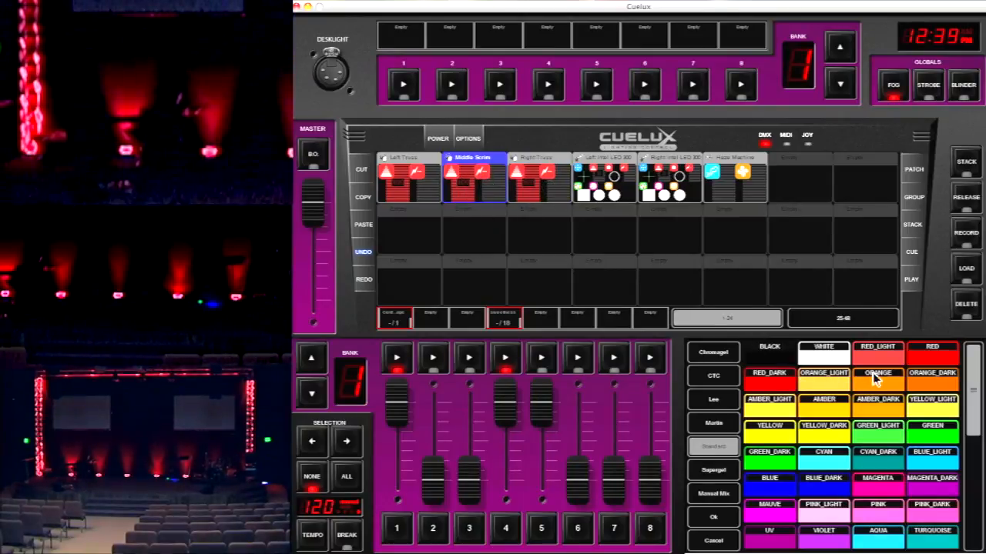
click(841, 359)
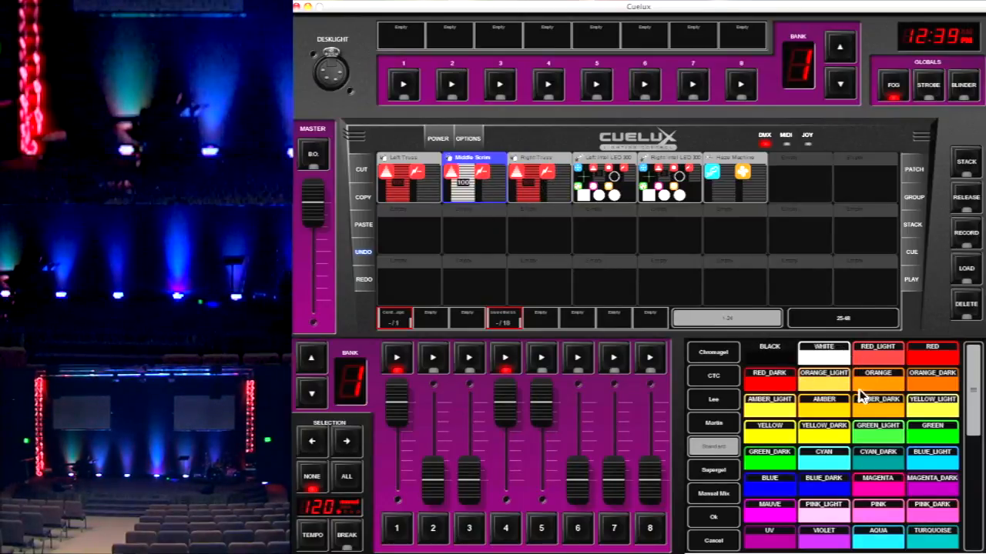
click(786, 461)
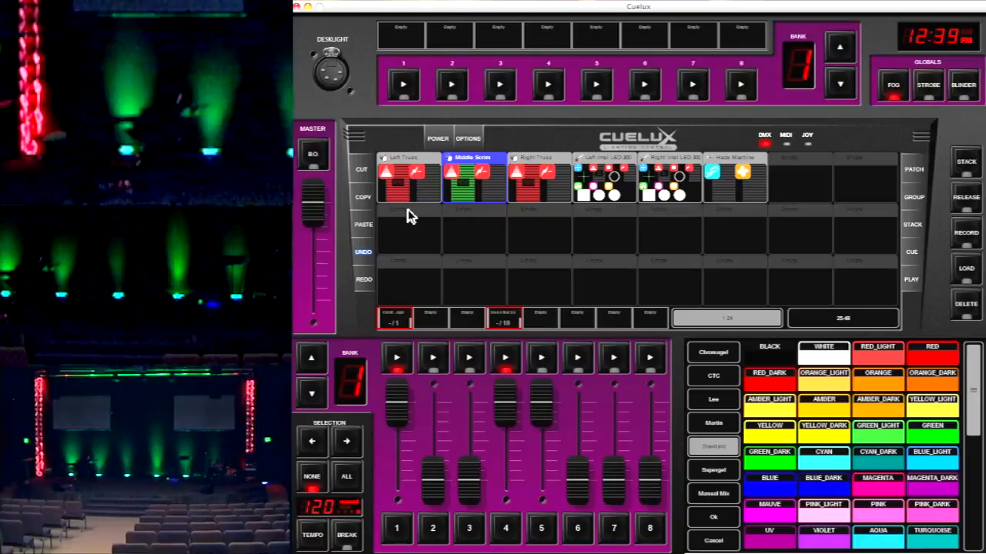
Select the Right Truss fixture instead of the Middle Scrim and colour it green
click(497, 178)
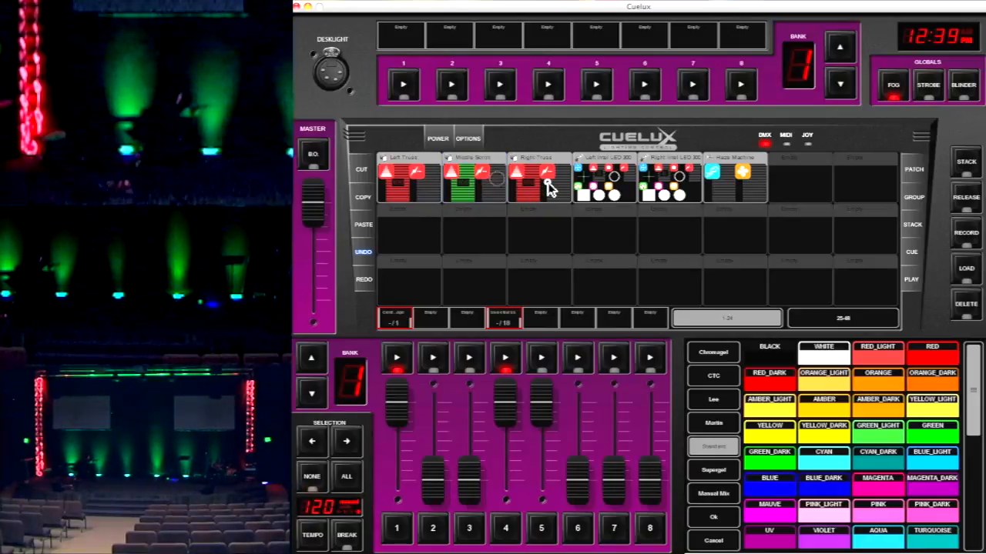
click(548, 187)
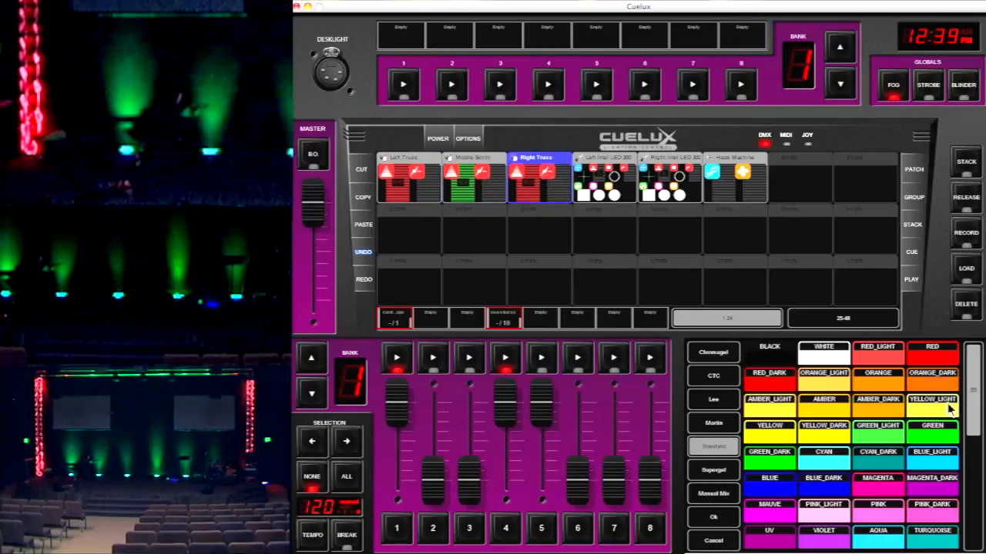
click(897, 443)
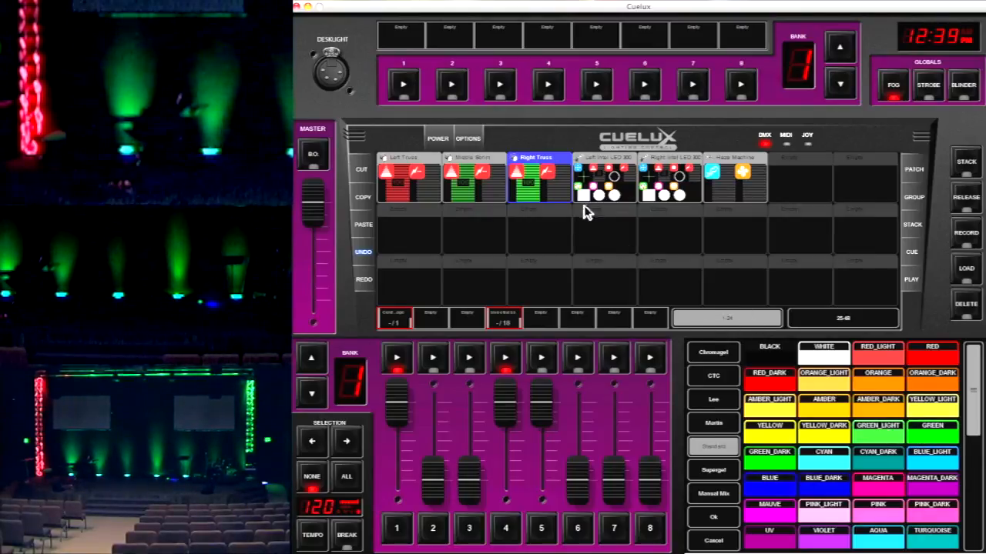
Switch the selection from the Right Truss back to the Middle Scrim and colour it BLUE
click(481, 173)
click(558, 199)
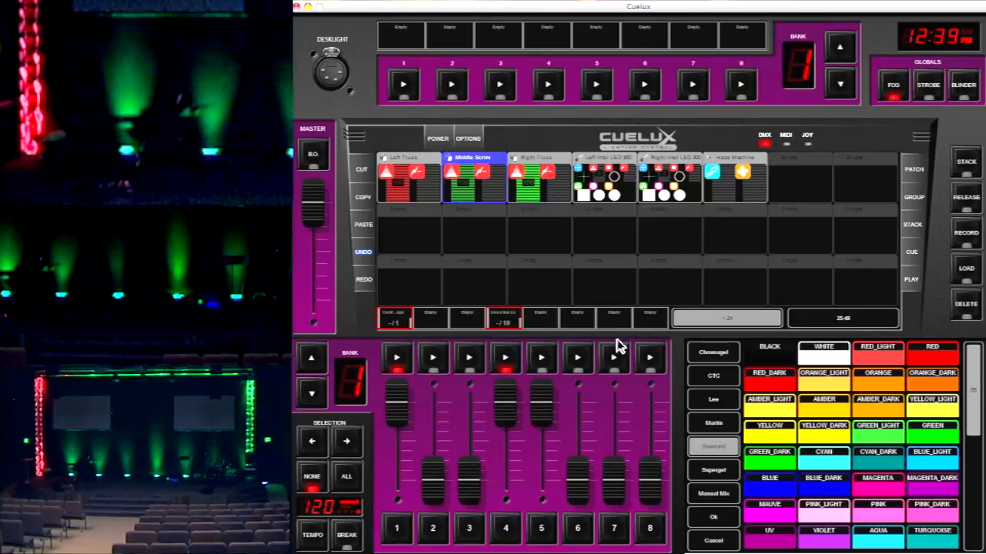
click(781, 480)
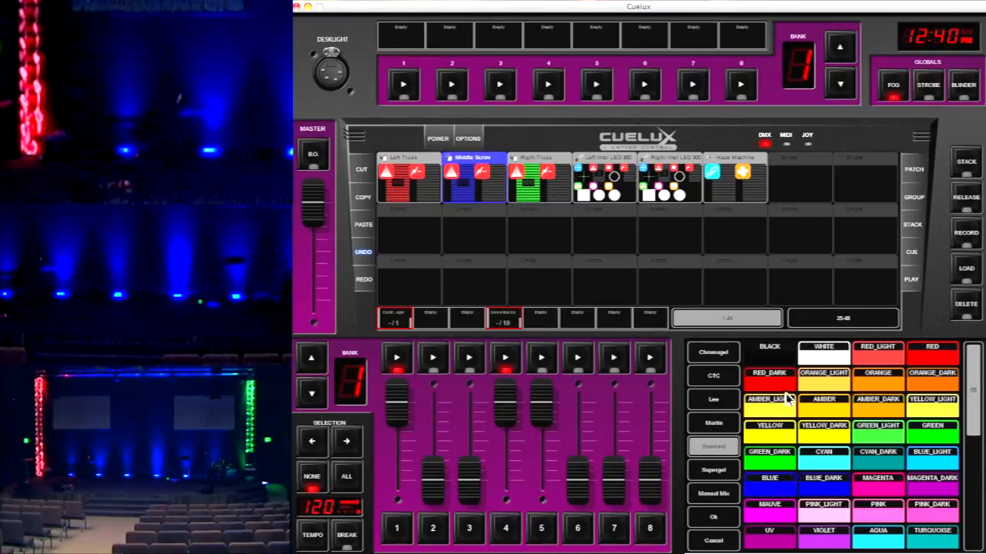
Select only the Right Truss fixture and colour it WHITE
click(545, 191)
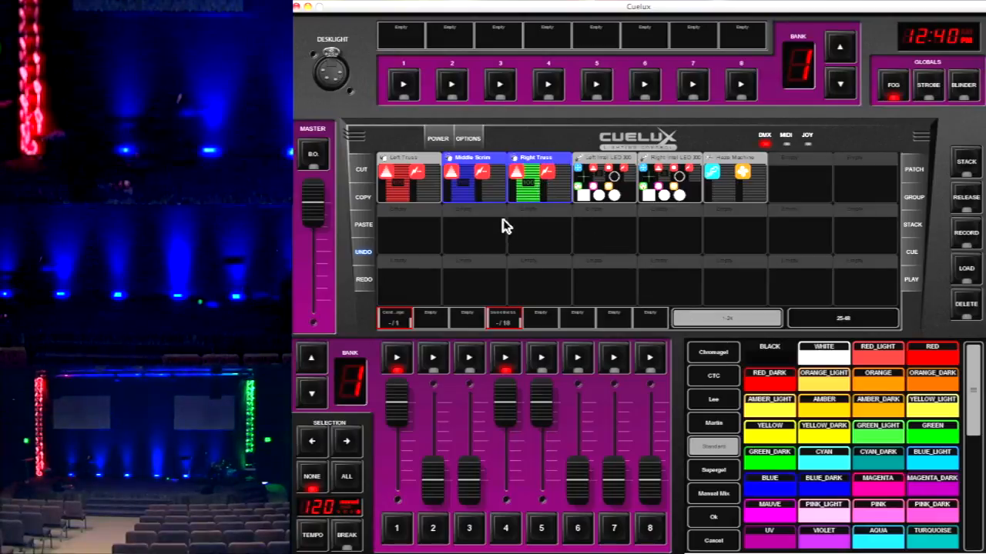
click(492, 186)
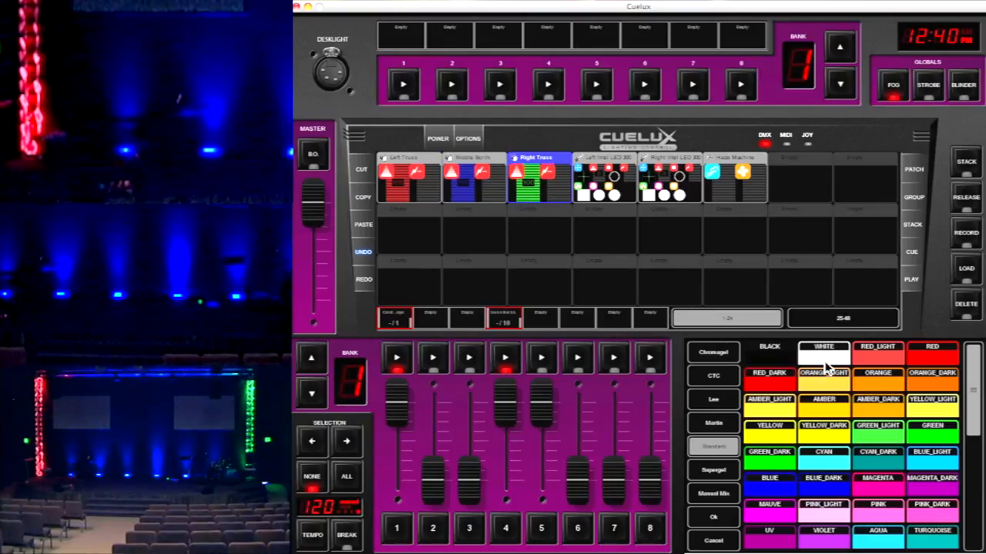
click(828, 363)
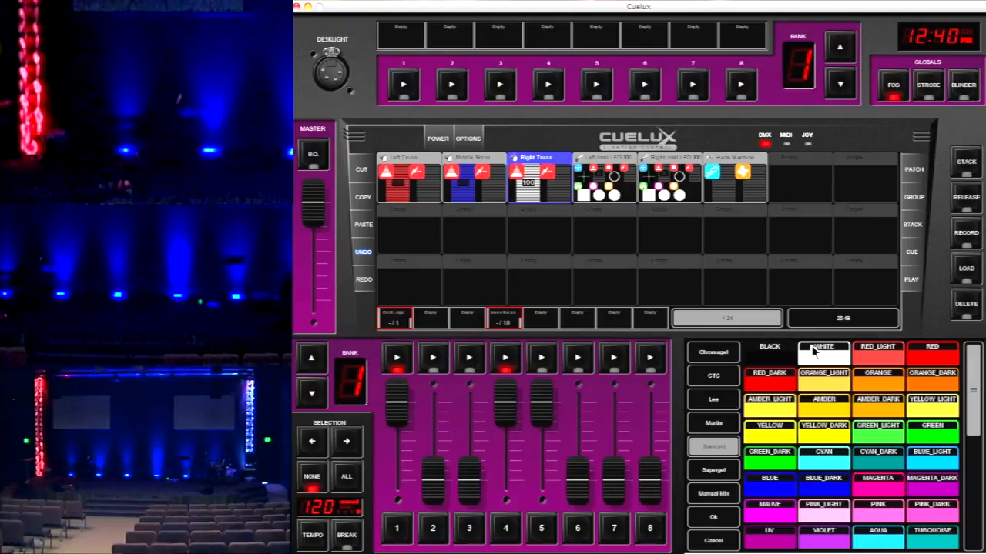
Colour the Left Truss and Right Truss fixtures RED, deselect both and close the colour picker
click(525, 194)
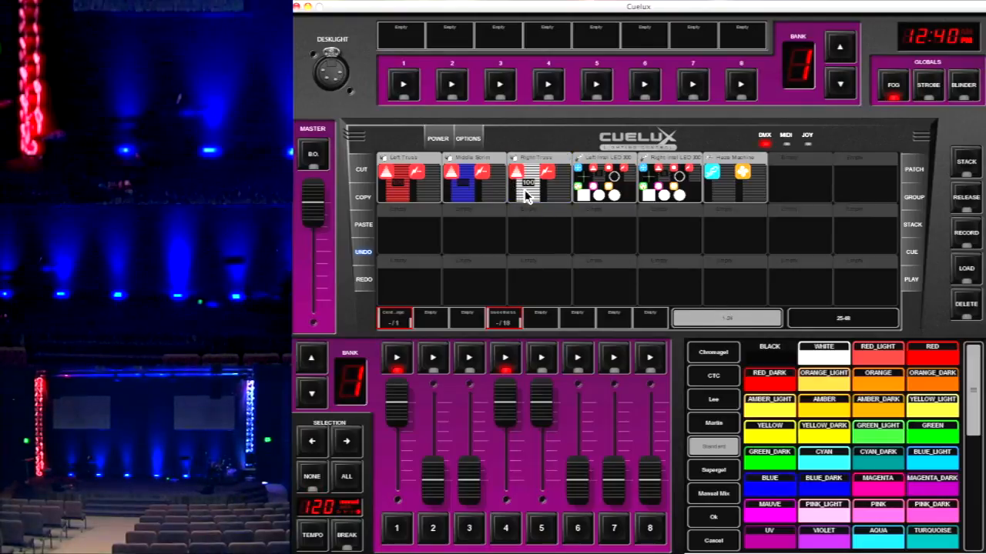
click(526, 194)
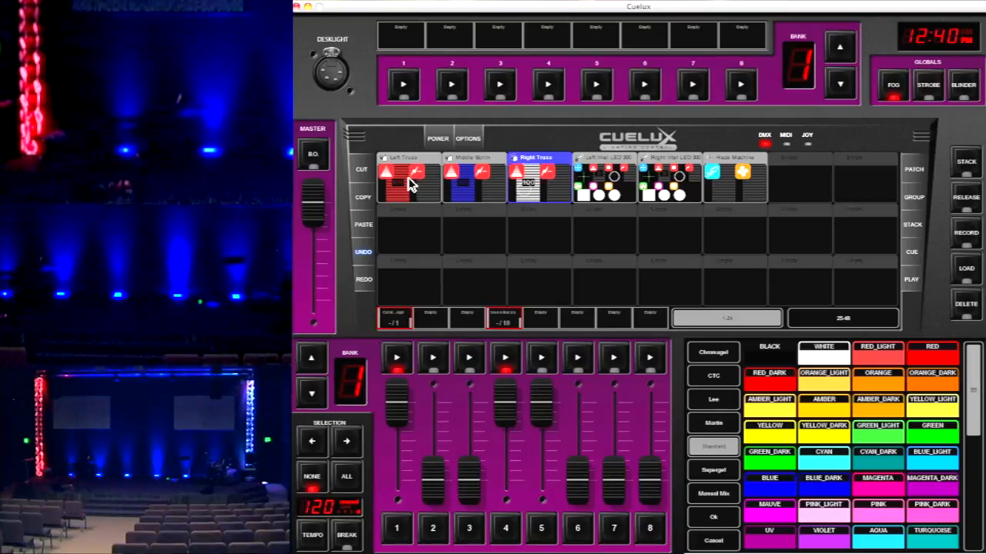
click(408, 183)
click(940, 359)
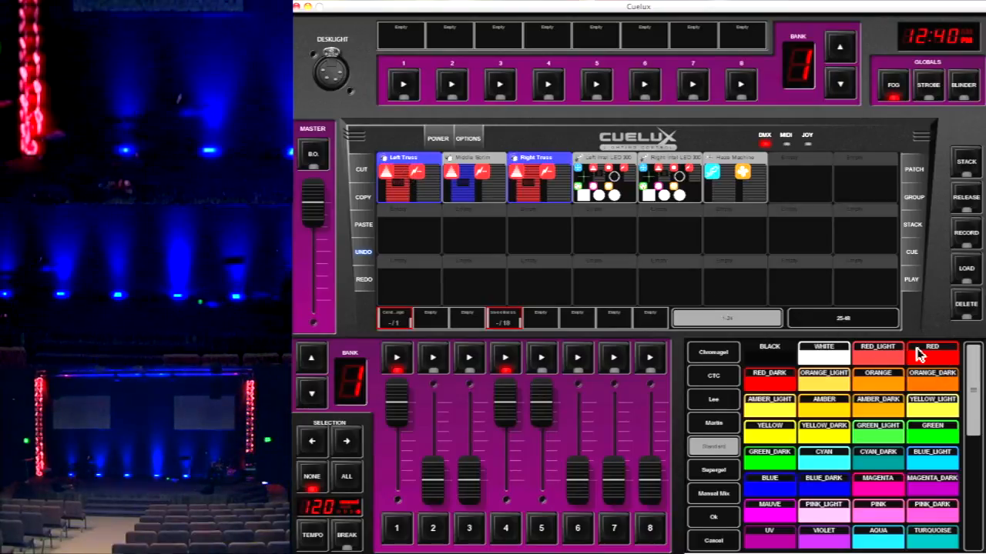
click(534, 196)
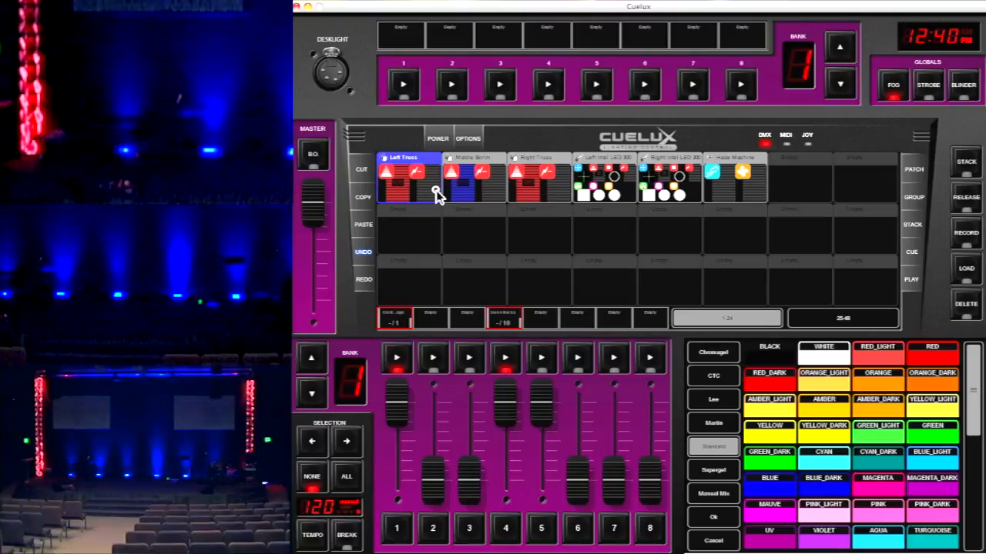
click(435, 190)
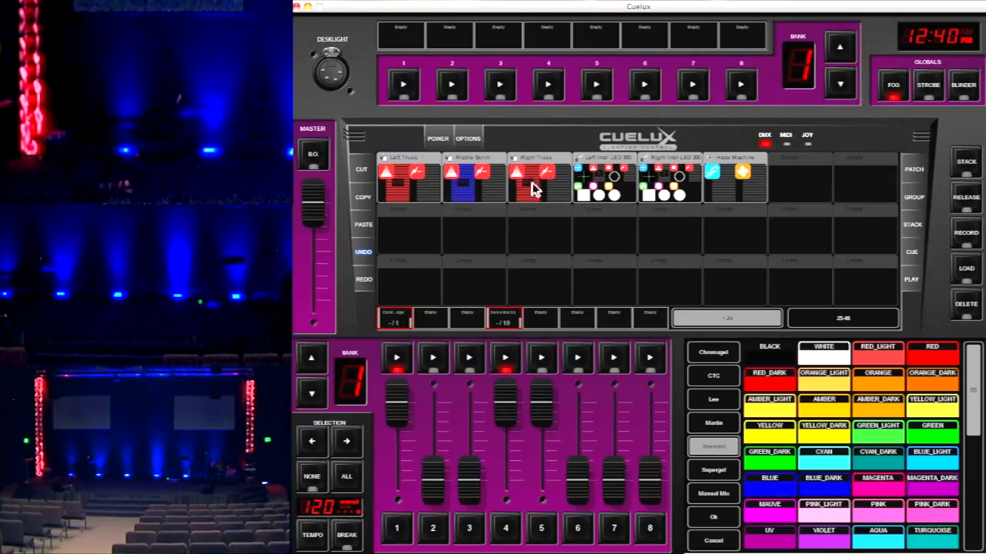
click(722, 515)
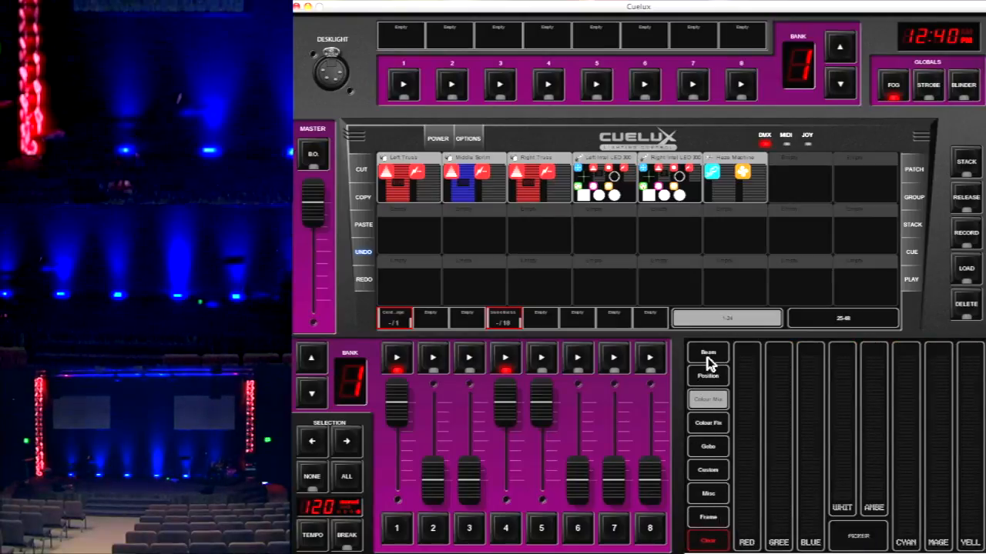
Select the Left Intel LED 300 and Right Intel LED 300 fixtures and raise their dimmer to 100
click(620, 185)
click(664, 186)
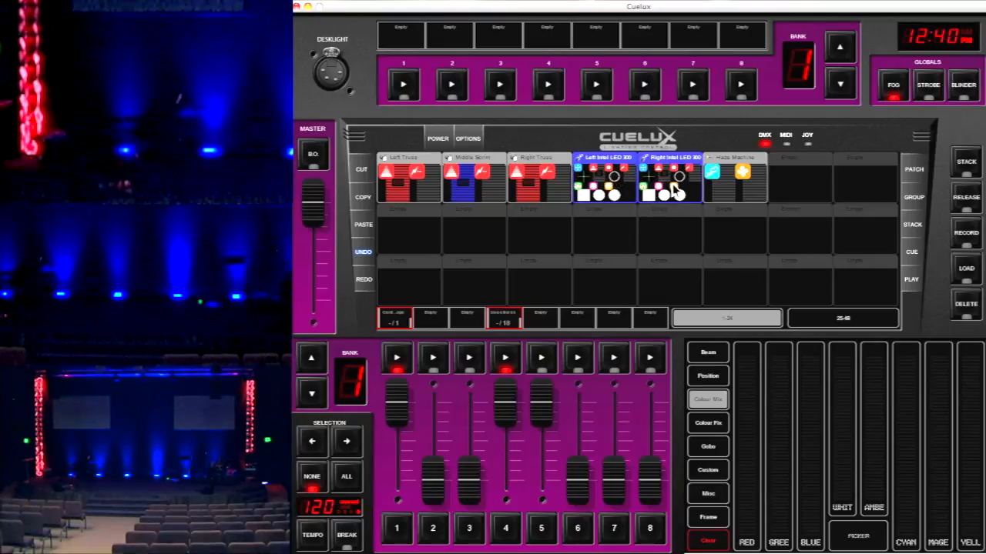
click(709, 350)
drag(754, 478, 741, 300)
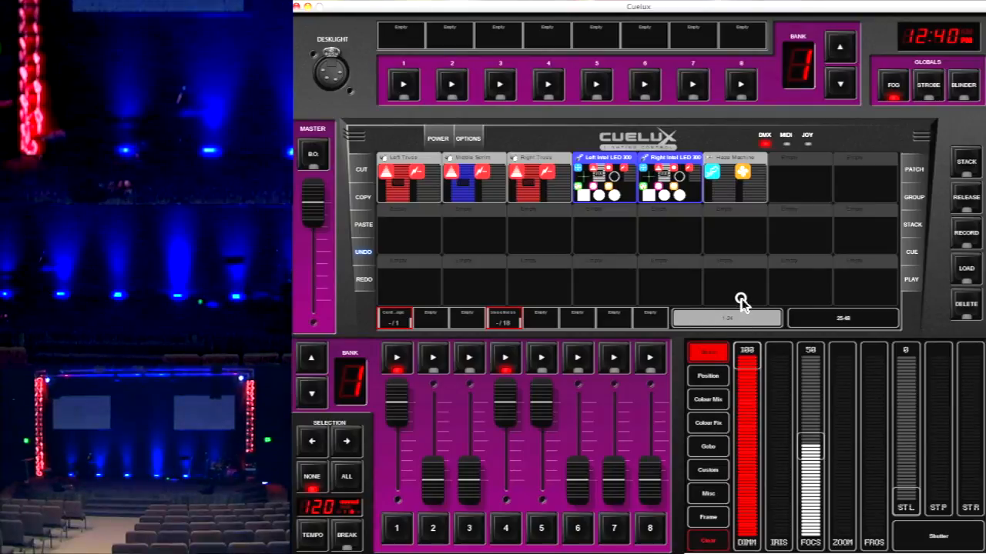
Aim both selected moving heads at the stage floor with horizontal position 60 and vertical position 46
click(709, 378)
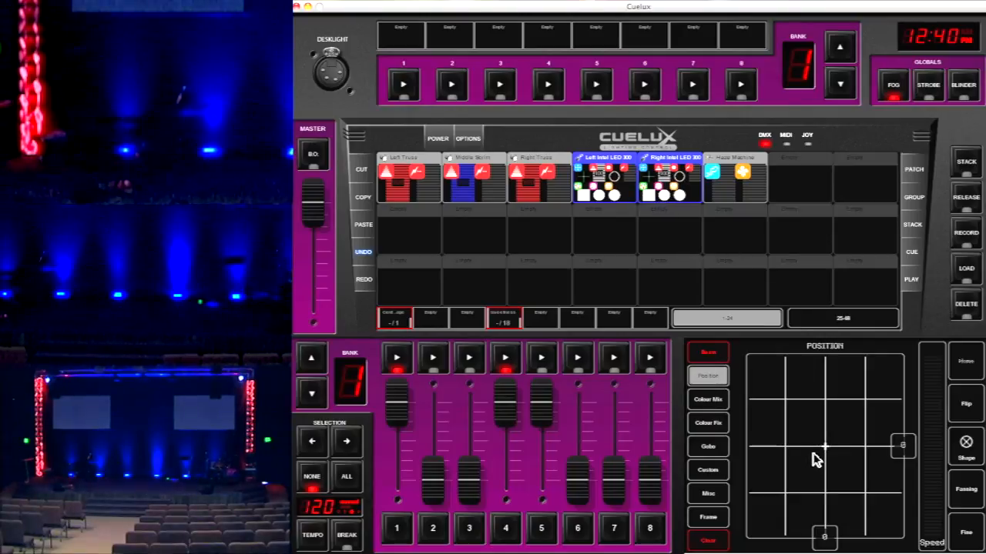
click(853, 413)
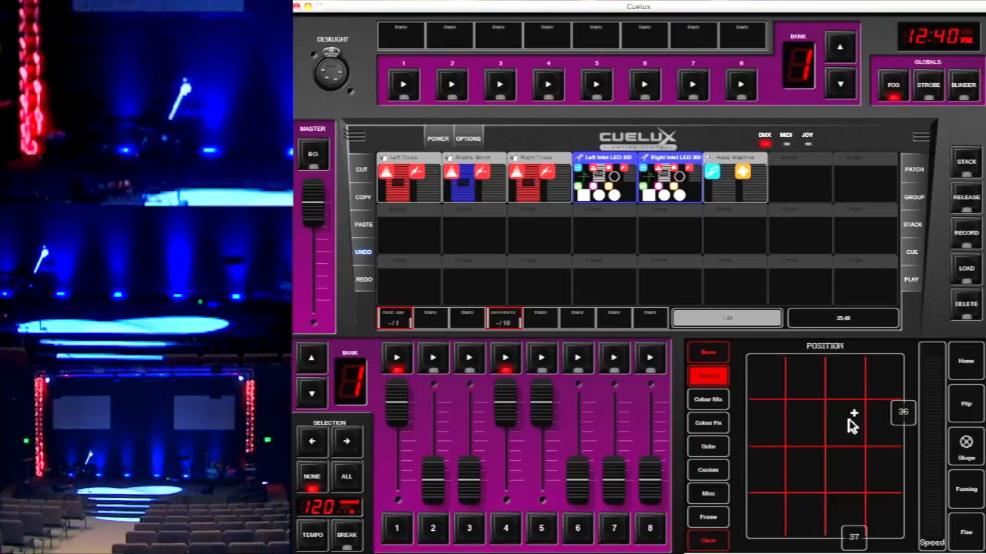
mouse_move(852, 436)
mouse_down()
mouse_move(858, 496)
mouse_move(836, 466)
mouse_move(834, 389)
mouse_move(766, 387)
mouse_move(781, 447)
mouse_move(900, 418)
mouse_move(917, 436)
mouse_move(851, 425)
mouse_move(849, 378)
mouse_move(858, 394)
mouse_move(806, 390)
mouse_move(880, 398)
mouse_move(906, 413)
mouse_up()
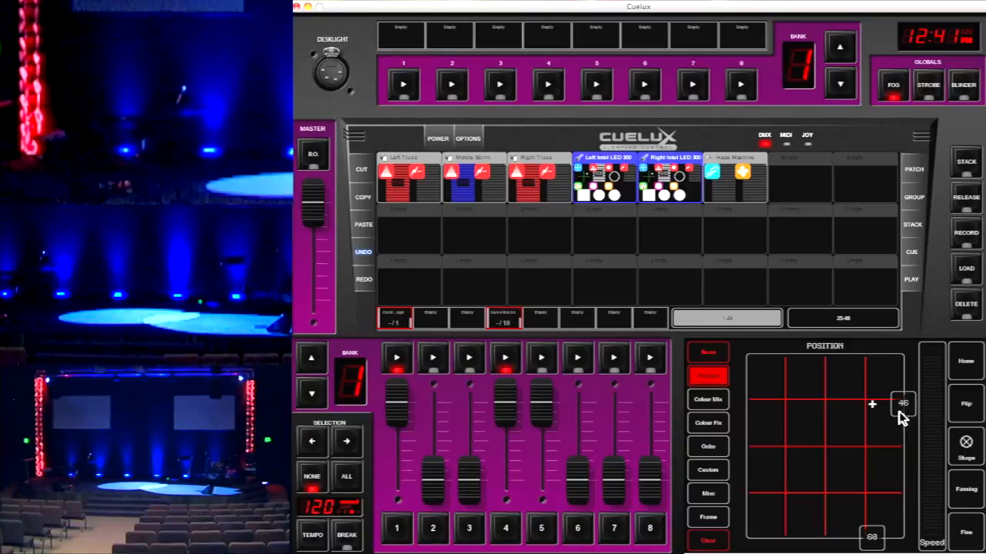
Raise the vertical position of the Left Intel LED 300 alone slightly, and deselect it
click(653, 184)
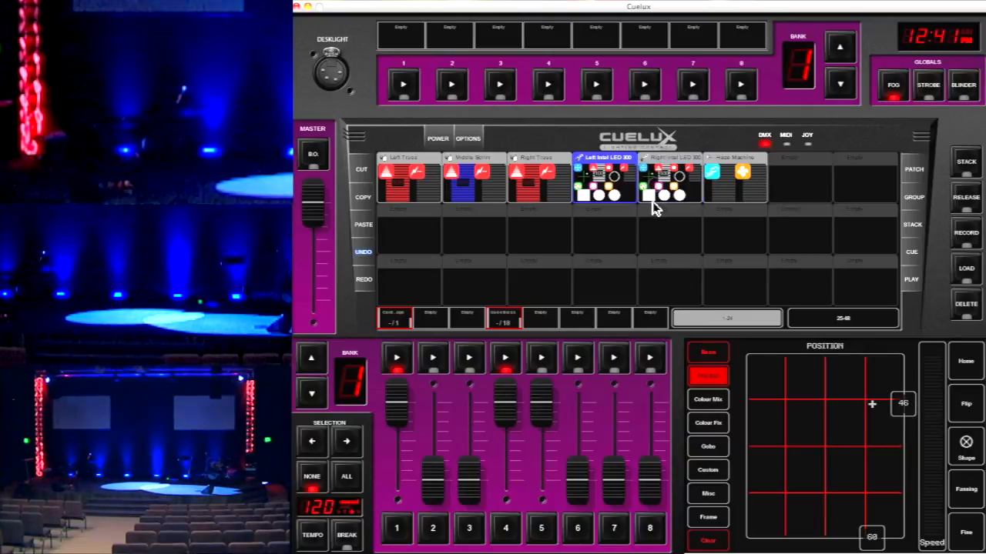
mouse_move(907, 422)
mouse_down()
mouse_move(907, 376)
mouse_move(911, 391)
mouse_up()
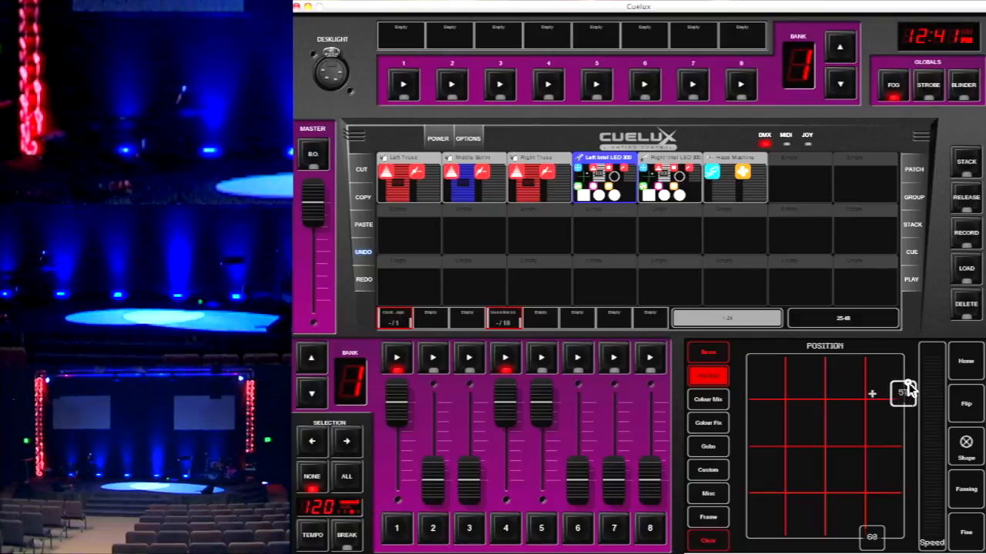
click(679, 186)
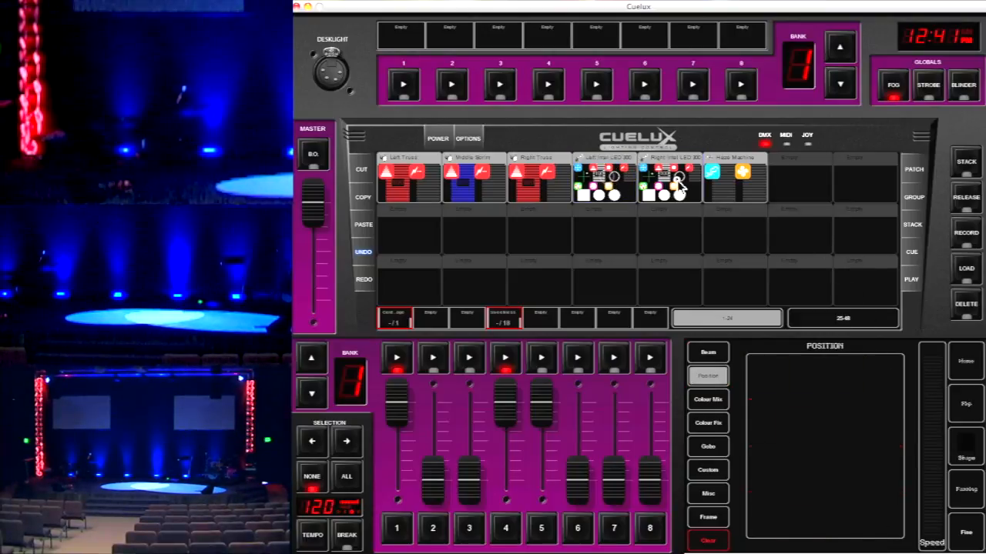
Select only the Right Intel LED 300 and re-aim it, setting horizontal position 49 and adjusting its vertical position
click(679, 186)
mouse_move(907, 408)
mouse_down()
mouse_move(905, 424)
mouse_move(906, 390)
mouse_up()
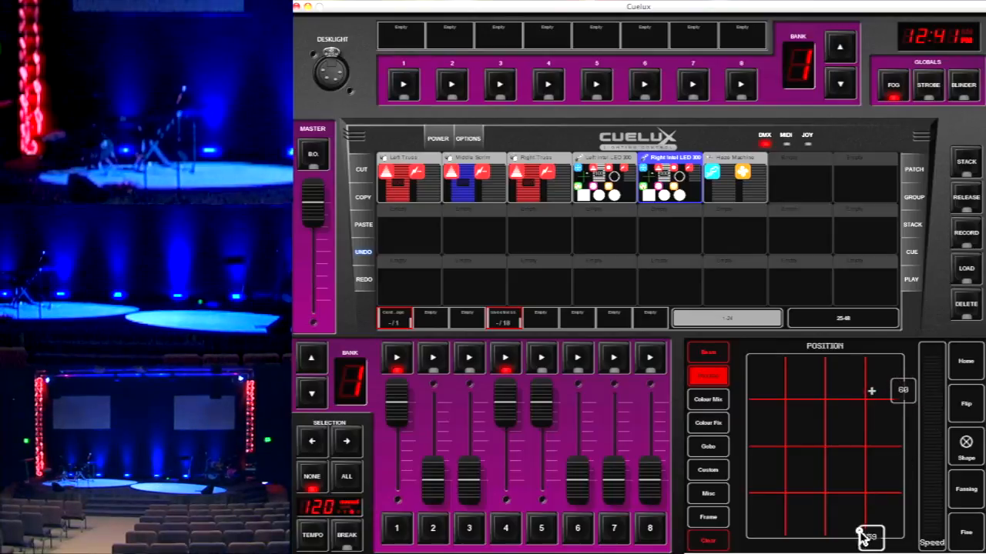
drag(869, 535, 847, 533)
mouse_move(899, 399)
mouse_down()
mouse_move(902, 424)
mouse_move(901, 412)
mouse_up()
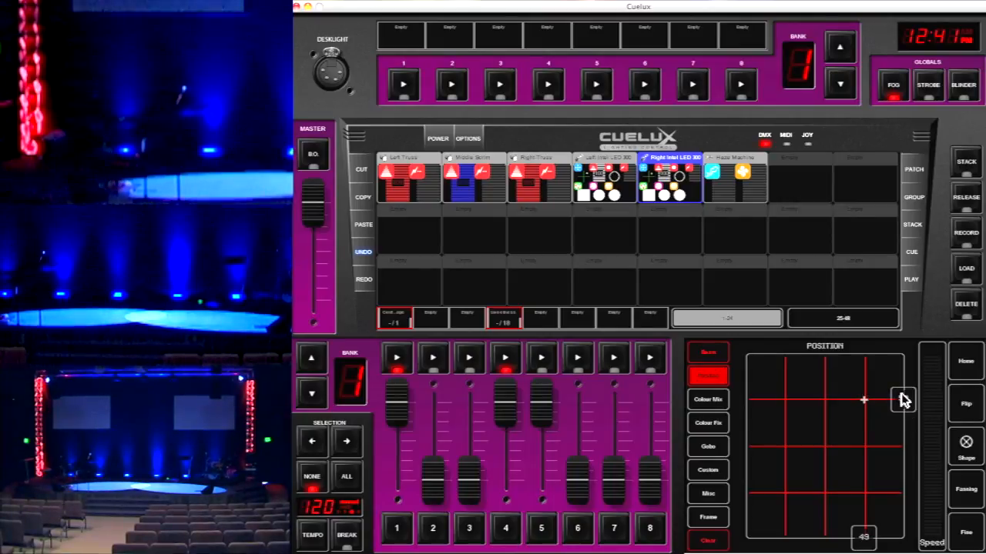
Fine-tune the aim of the Right Intel LED 300, setting horizontal position 47 and vertical position 52
drag(906, 402, 908, 408)
drag(863, 537, 854, 536)
mouse_move(905, 404)
mouse_down()
mouse_move(913, 442)
mouse_move(902, 375)
mouse_move(912, 396)
mouse_move(907, 389)
mouse_up()
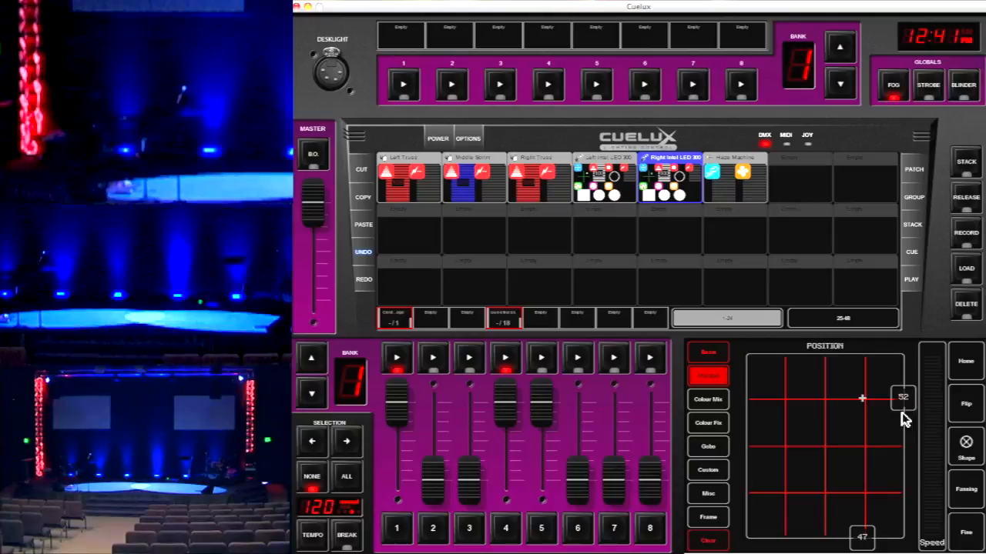
Add the Left Intel LED 300 to the selection and cycle both heads' fixed colour through red and blue to green
click(621, 191)
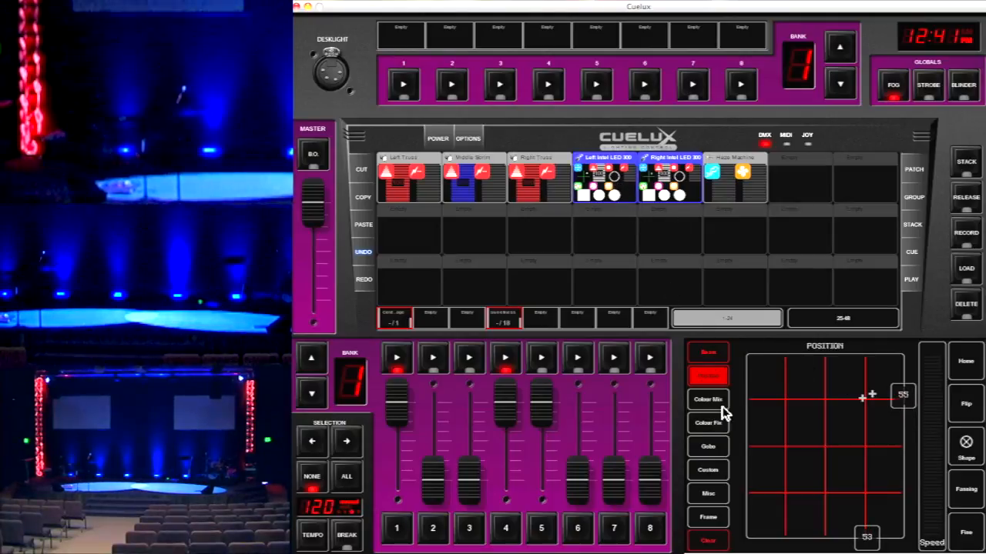
click(714, 425)
click(746, 368)
click(746, 391)
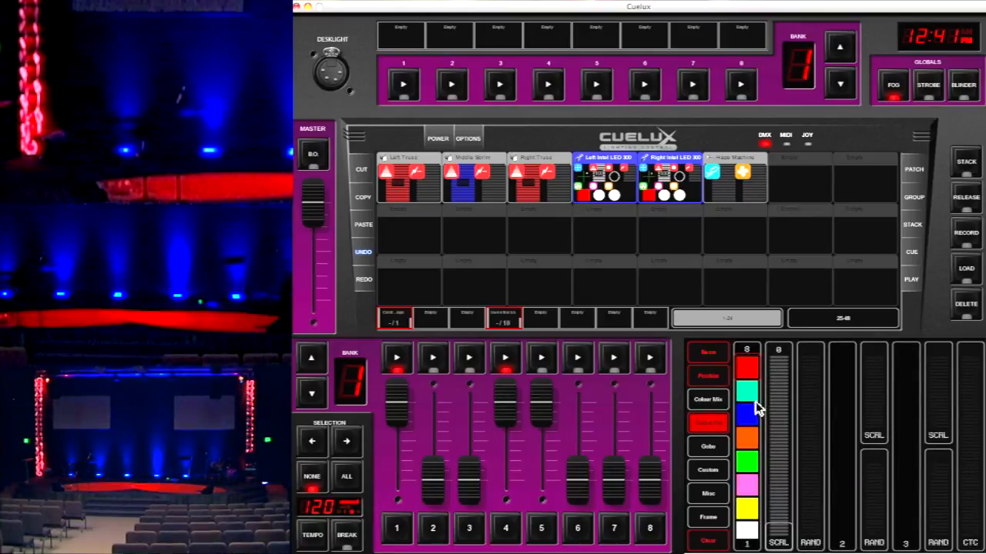
click(745, 416)
click(745, 462)
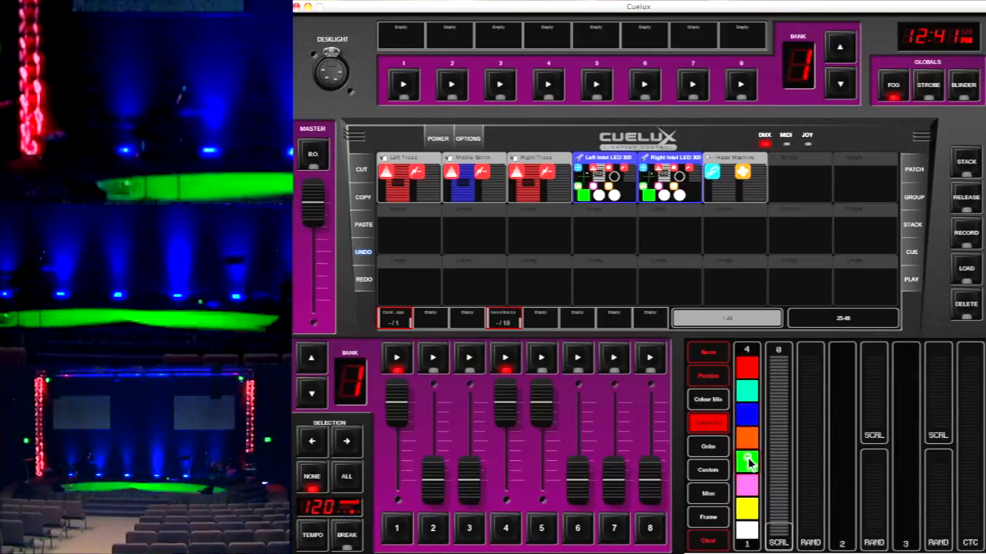
Try orange, green and the white/yellow split colour on both selected moving heads
scroll(744, 461, up, 1)
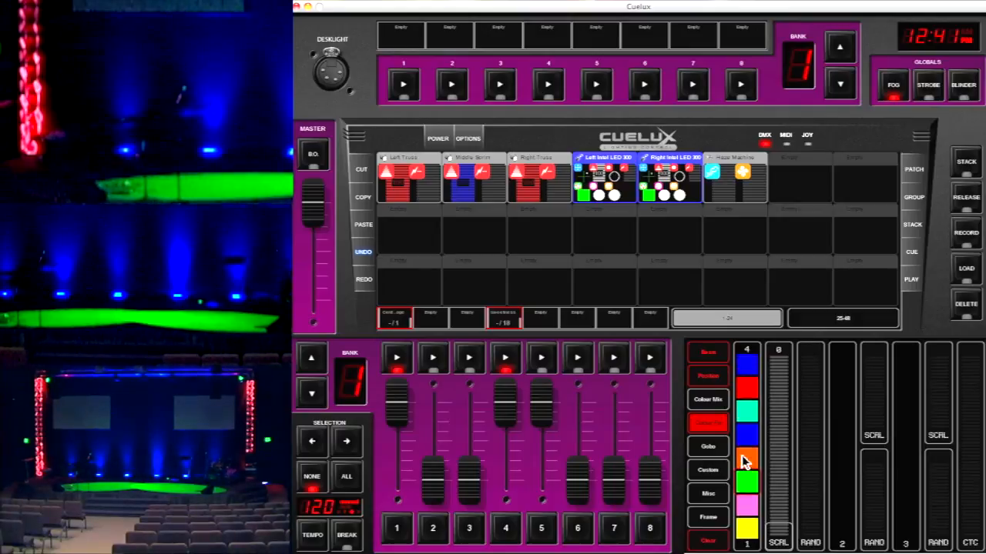
click(744, 460)
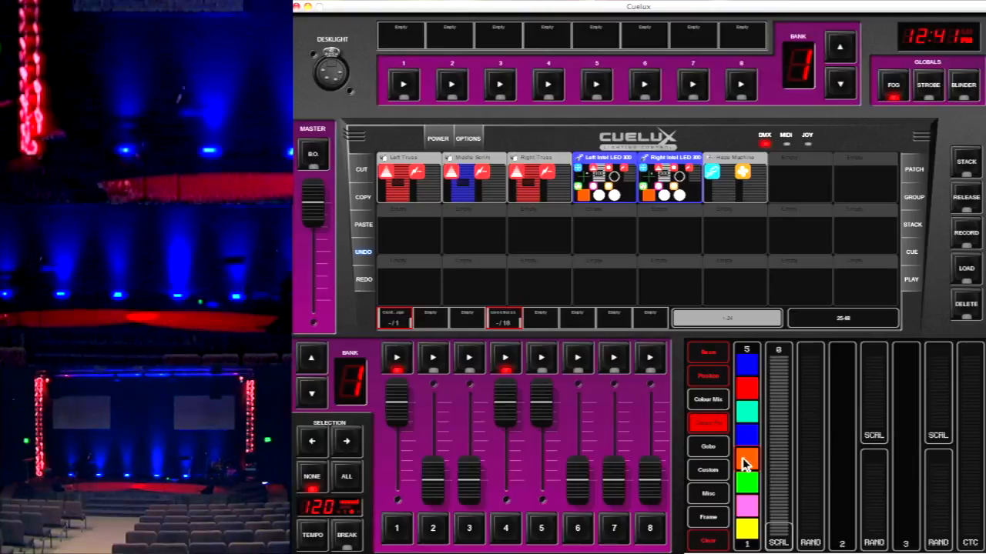
click(752, 483)
scroll(755, 493, up, 3)
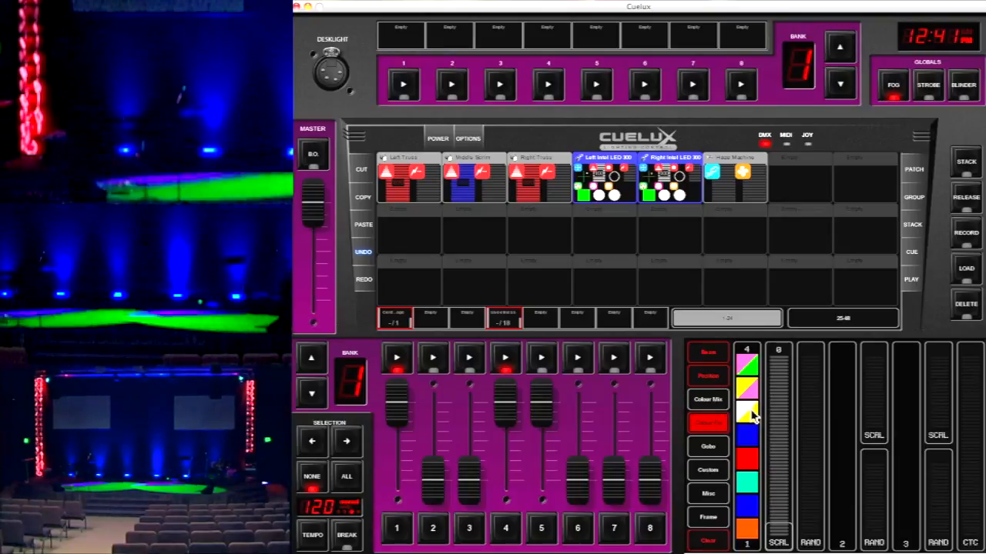
click(752, 413)
scroll(753, 416, down, 1)
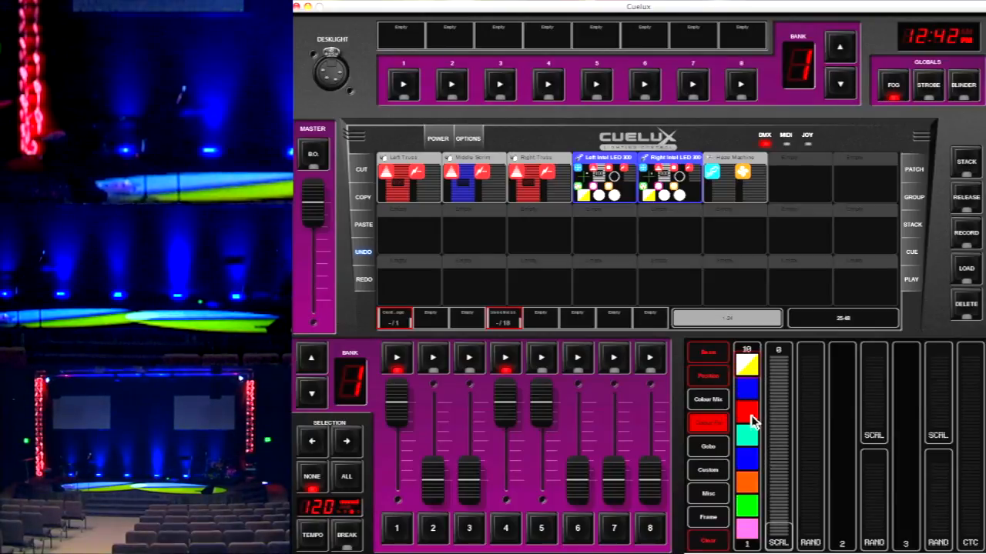
Try the yellow/pink split on both moving heads, followed by solid blue and orange
scroll(751, 372, down, 2)
scroll(750, 373, down, 3)
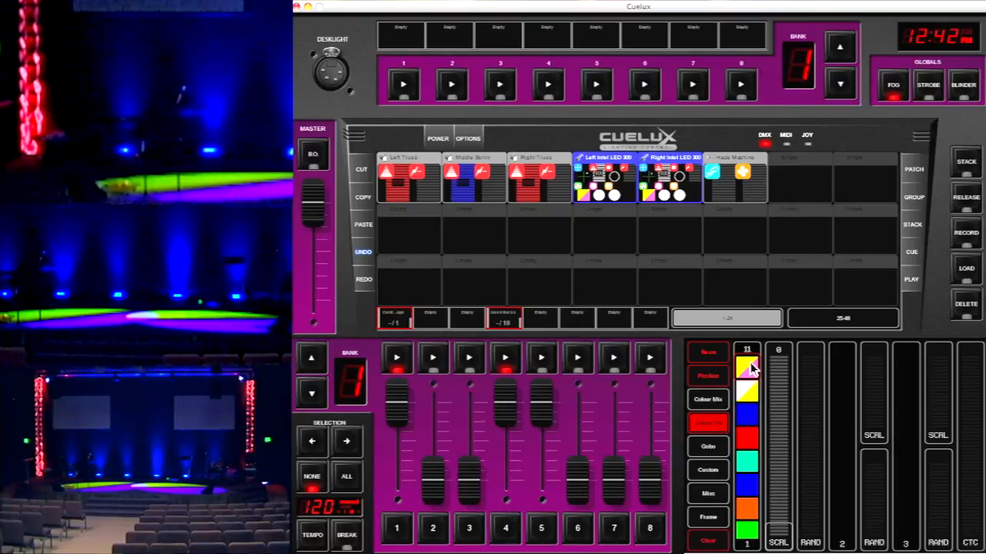
click(750, 461)
click(751, 485)
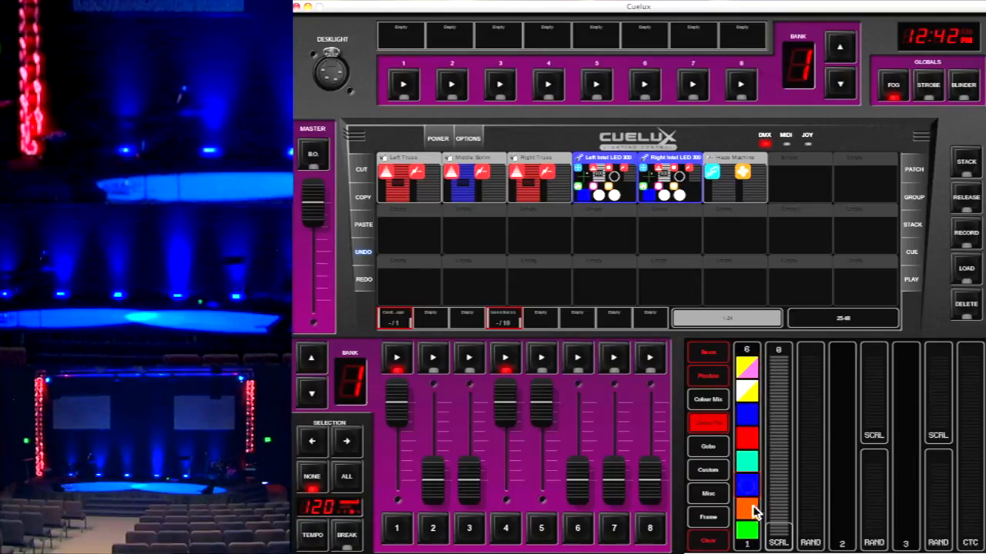
click(754, 506)
Try the green/orange split colour and the yellow/pink split colour on both moving heads
scroll(762, 502, up, 3)
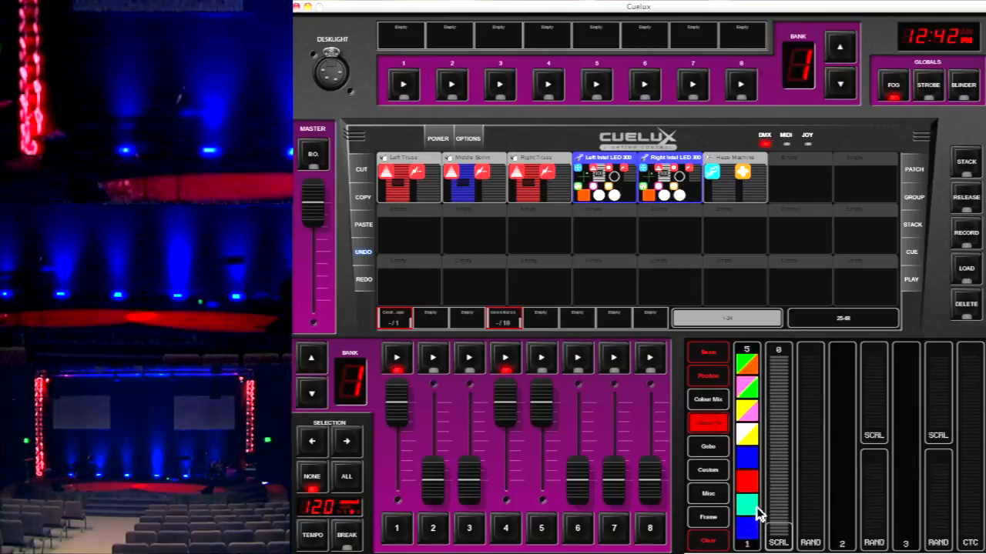
click(758, 389)
scroll(754, 389, down, 1)
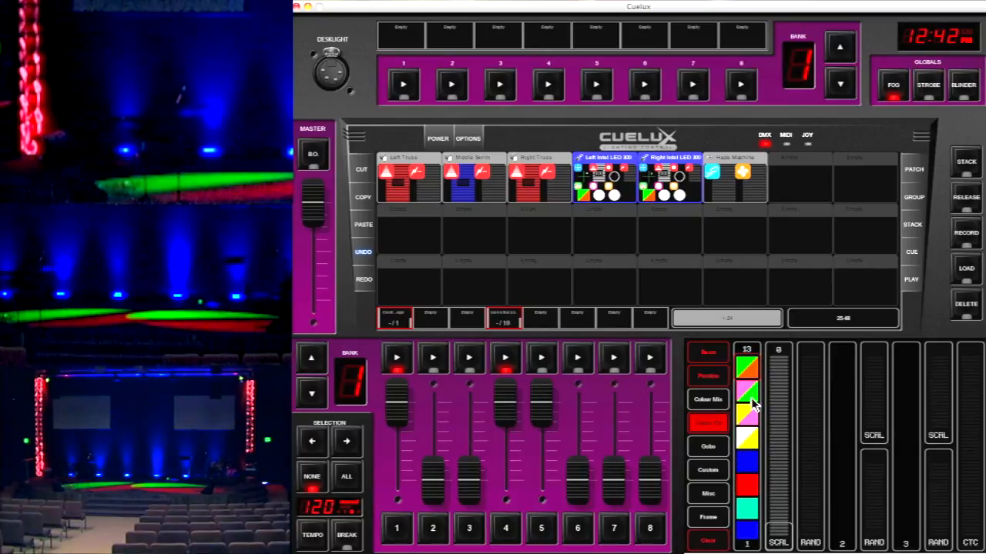
click(753, 402)
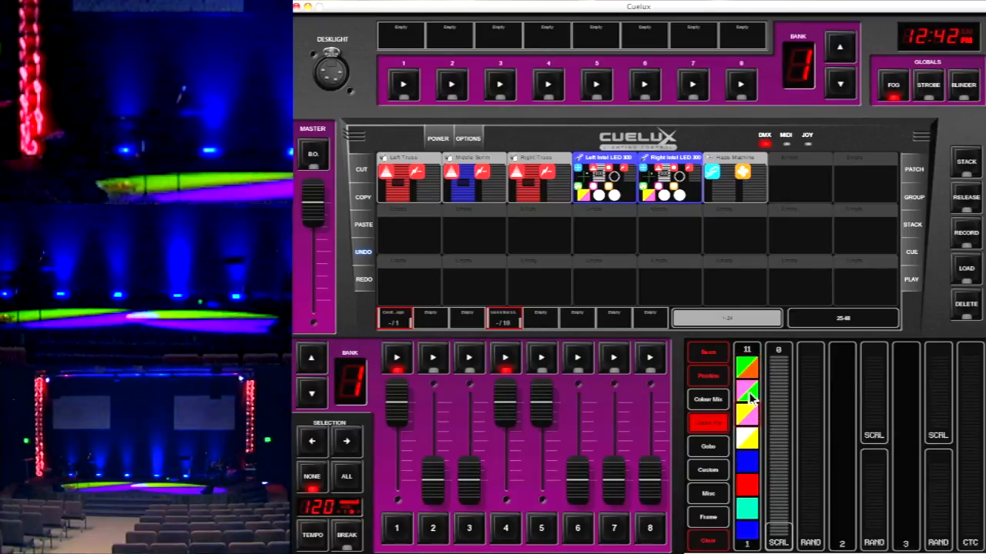
scroll(753, 395, down, 5)
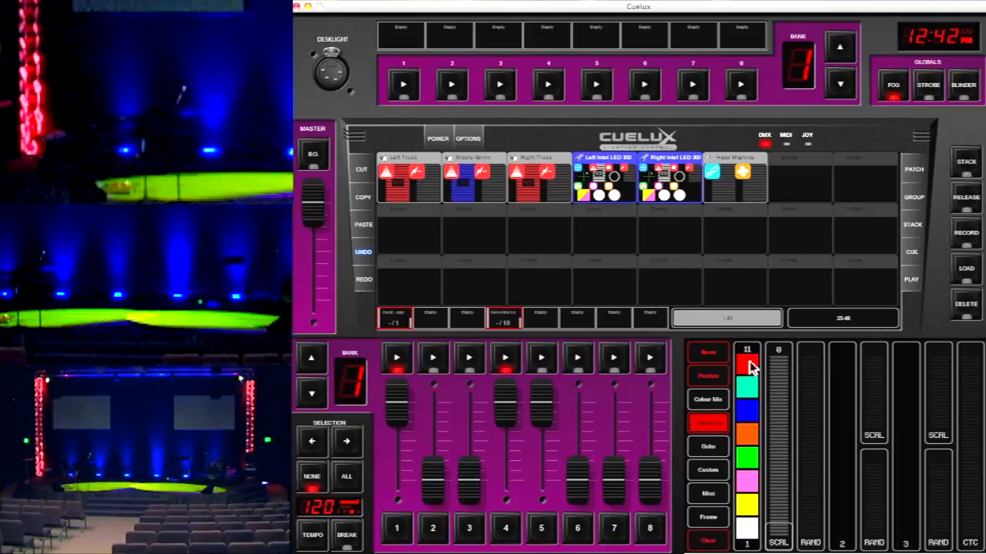
Switch both moving heads to solid red, and finish with their fixed colour set to solid green
click(754, 367)
scroll(753, 373, down, 3)
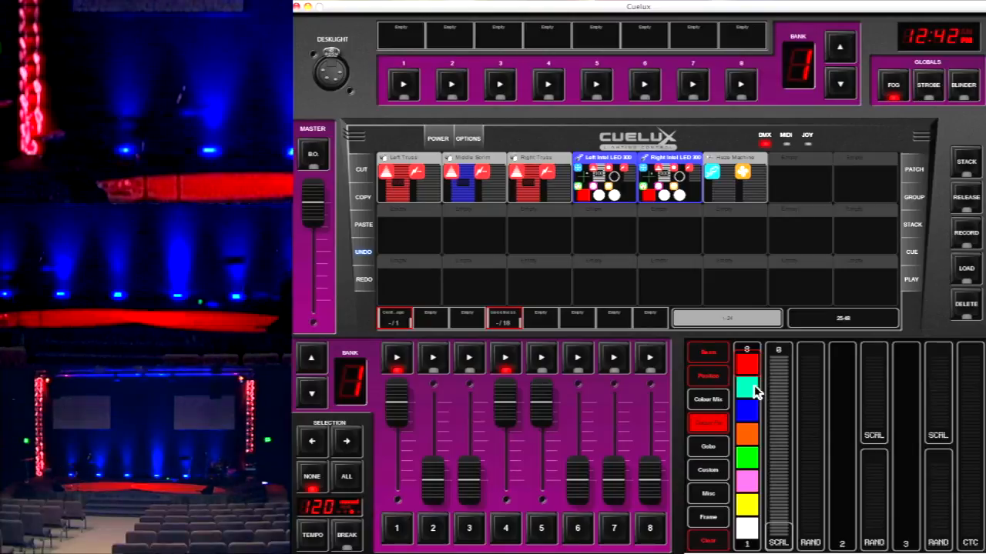
click(753, 462)
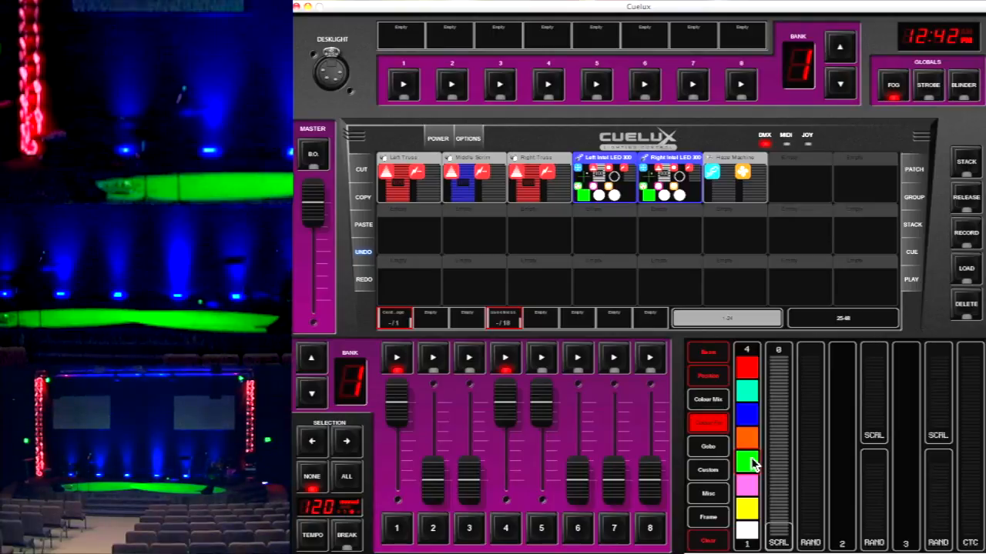
Select only the Right Intel LED 300 and re-aim it to horizontal position 49 and vertical position 48
click(651, 197)
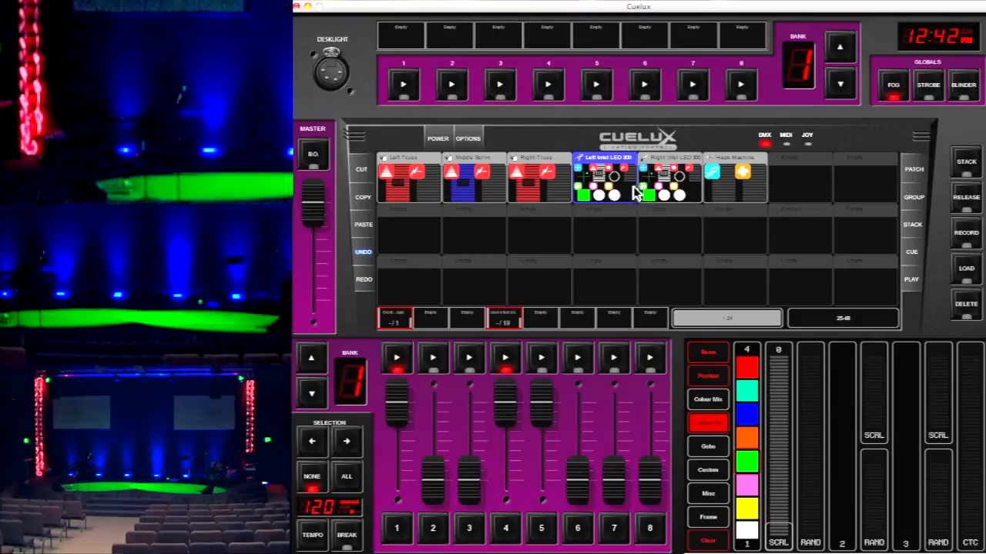
click(620, 184)
click(673, 183)
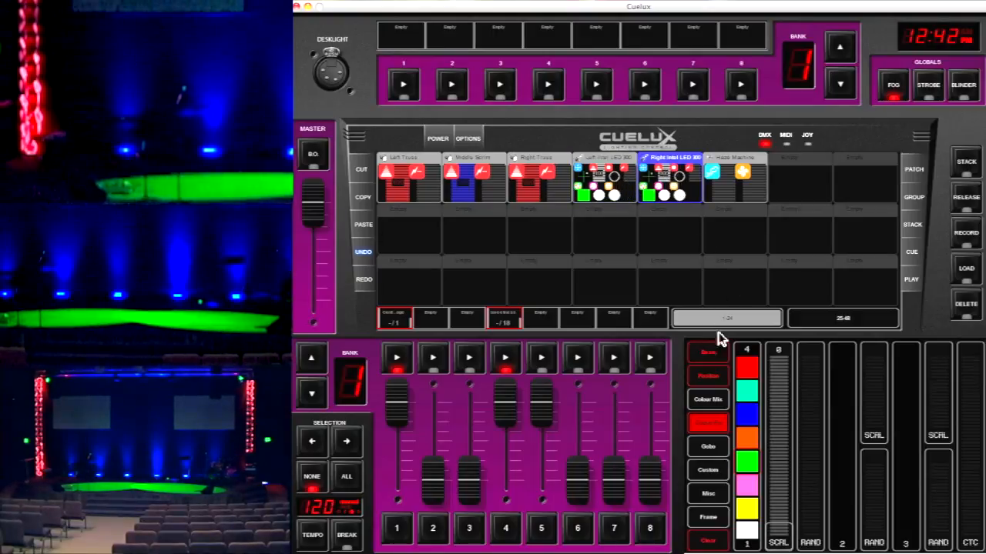
click(725, 369)
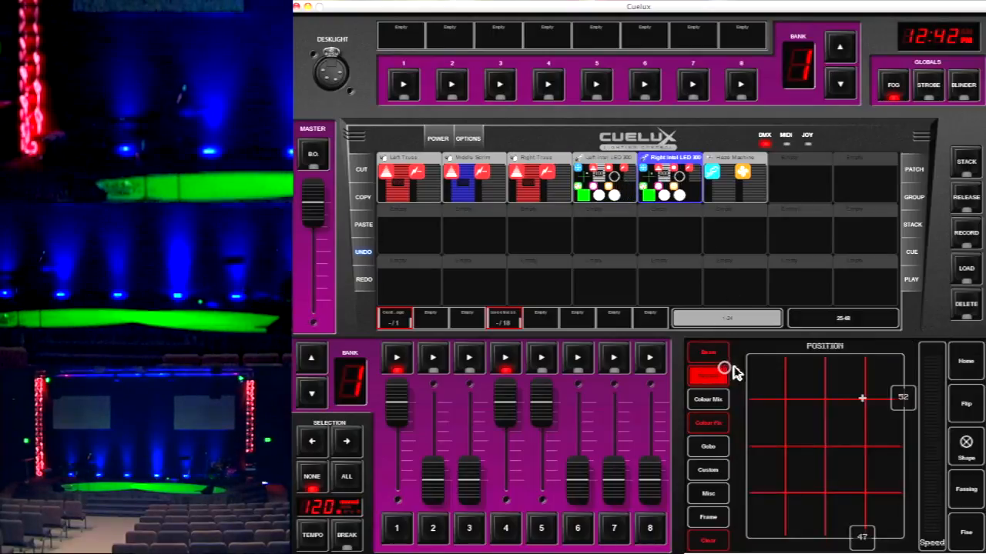
click(904, 399)
drag(906, 405, 902, 393)
drag(869, 534, 868, 539)
drag(904, 401, 906, 413)
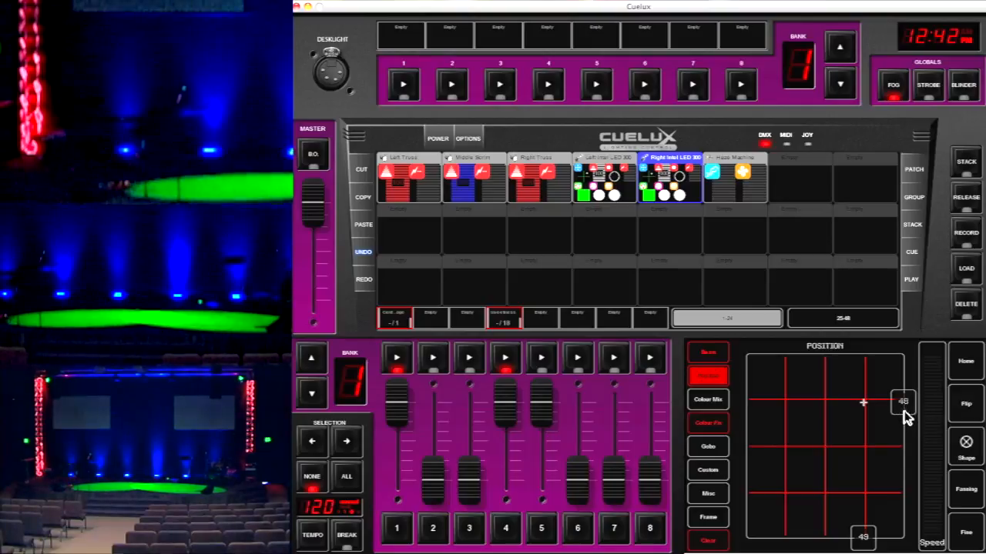
Shift the Right Intel LED 300 across the stage floor and settle it at horizontal position 48 and vertical position 53
mouse_move(864, 542)
mouse_down()
mouse_move(874, 534)
mouse_move(850, 533)
mouse_up()
mouse_move(899, 400)
mouse_down()
mouse_move(907, 411)
mouse_move(907, 382)
mouse_move(907, 409)
mouse_up()
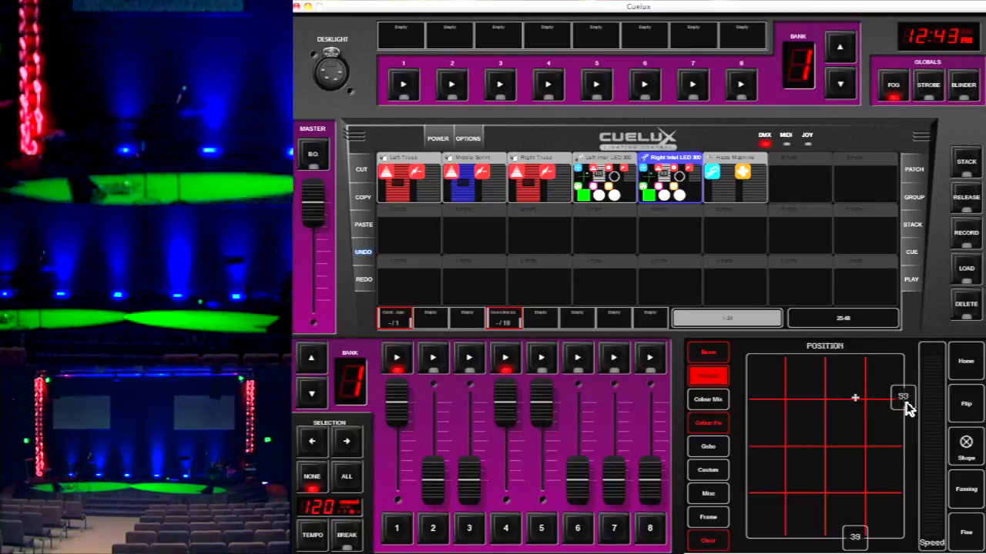
drag(853, 535, 867, 537)
drag(903, 396, 904, 395)
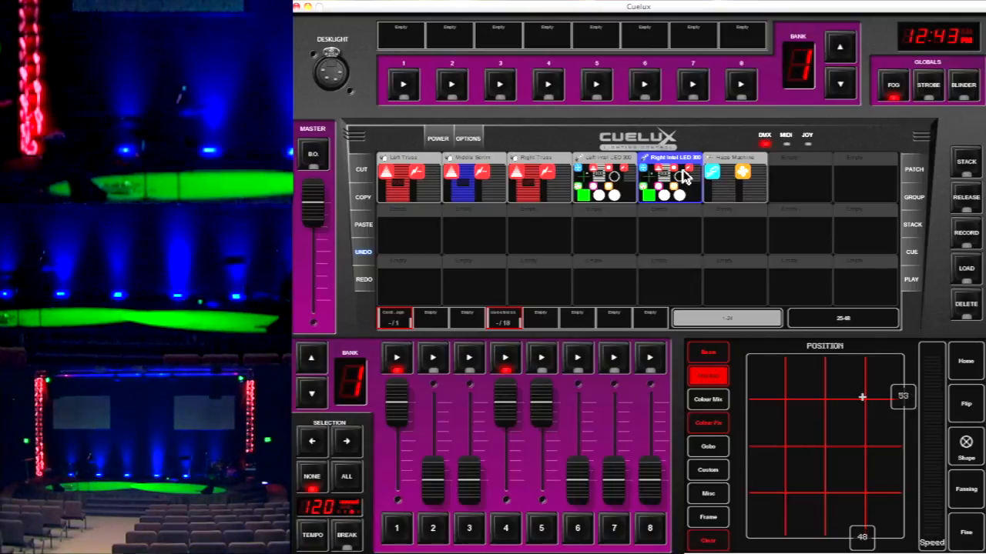
Add the Left Intel LED 300, Right Truss, Middle Scrim and Left Truss to the selection and record the look to playback 7
click(605, 188)
click(538, 178)
click(481, 178)
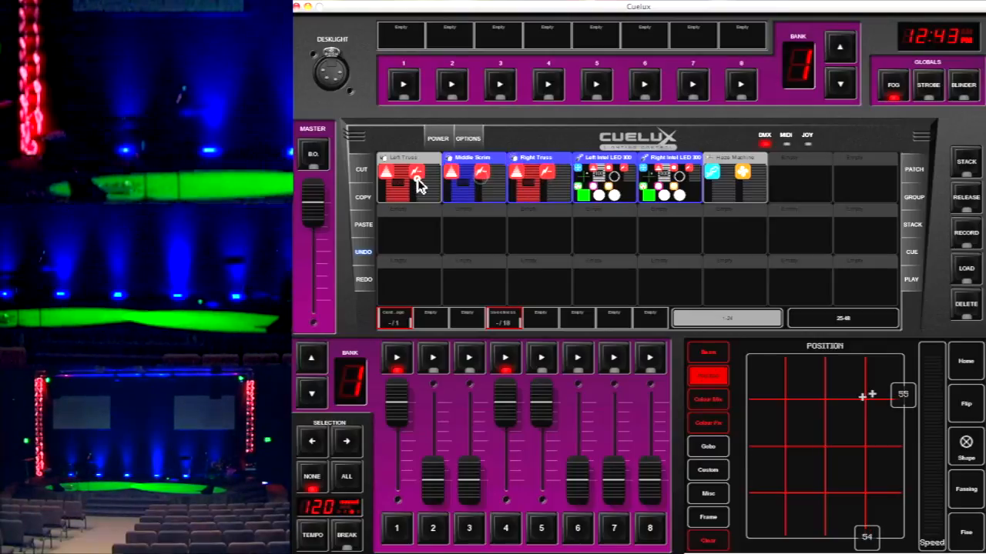
click(417, 179)
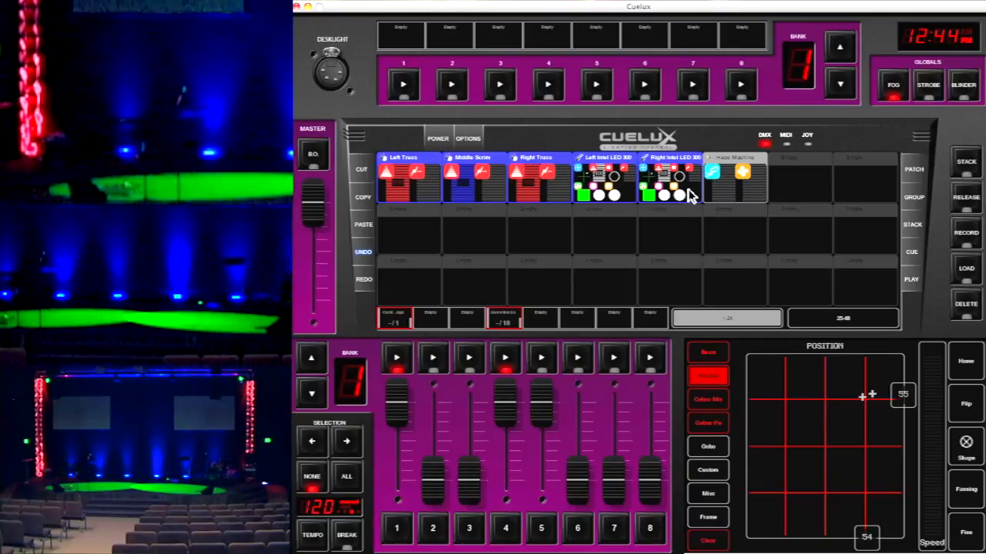
click(972, 239)
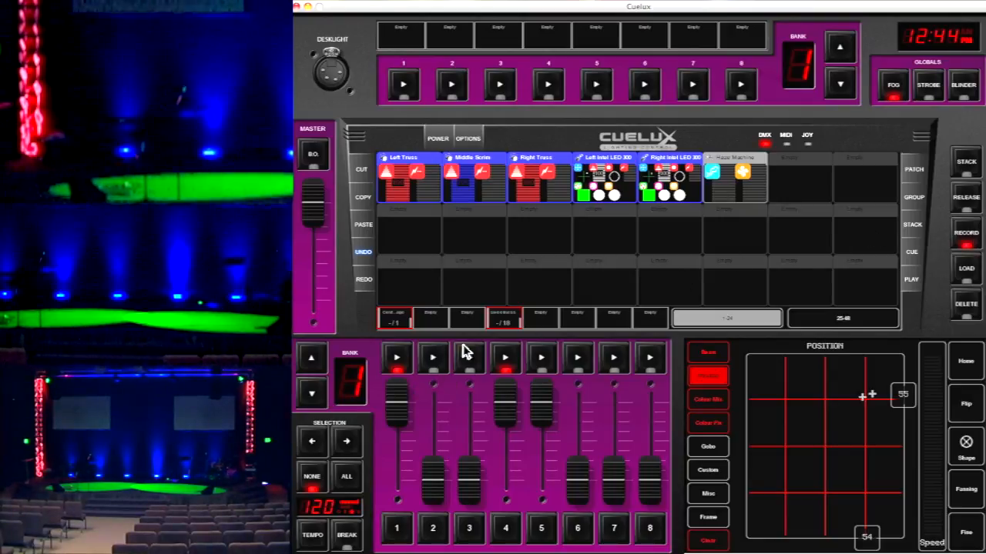
click(612, 359)
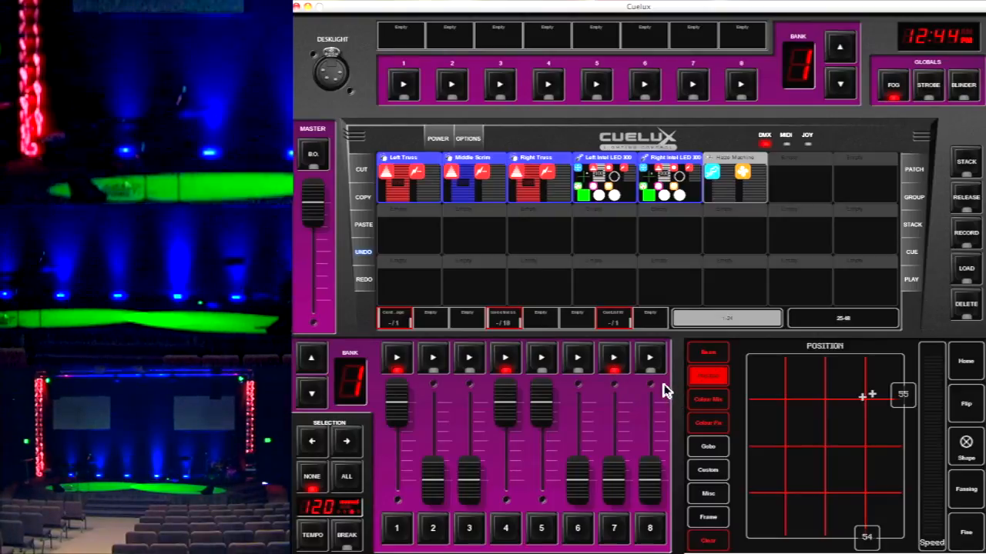
Keep only the Left Truss and Right Truss selected and set their colour to GREEN_DARK from the Standard colour library
click(597, 165)
click(652, 171)
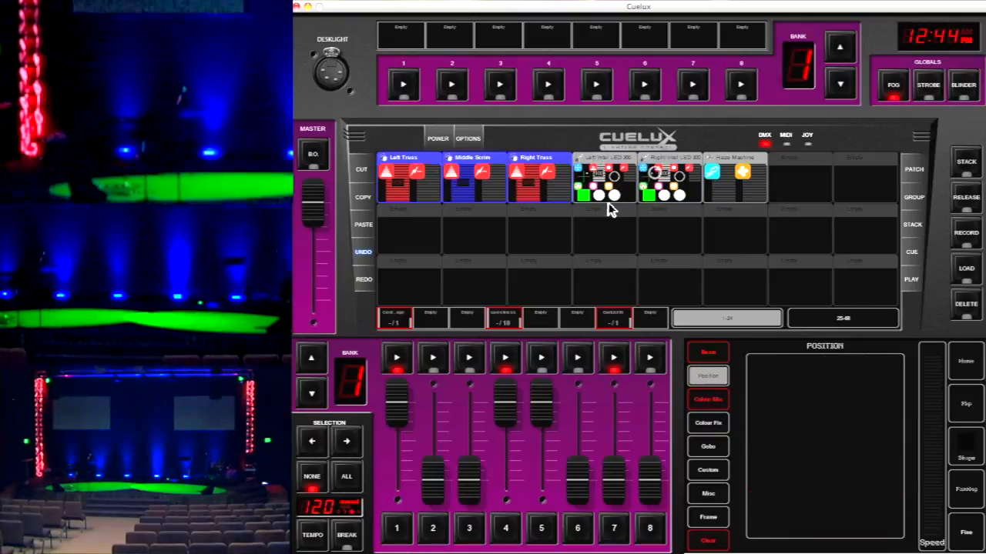
click(484, 189)
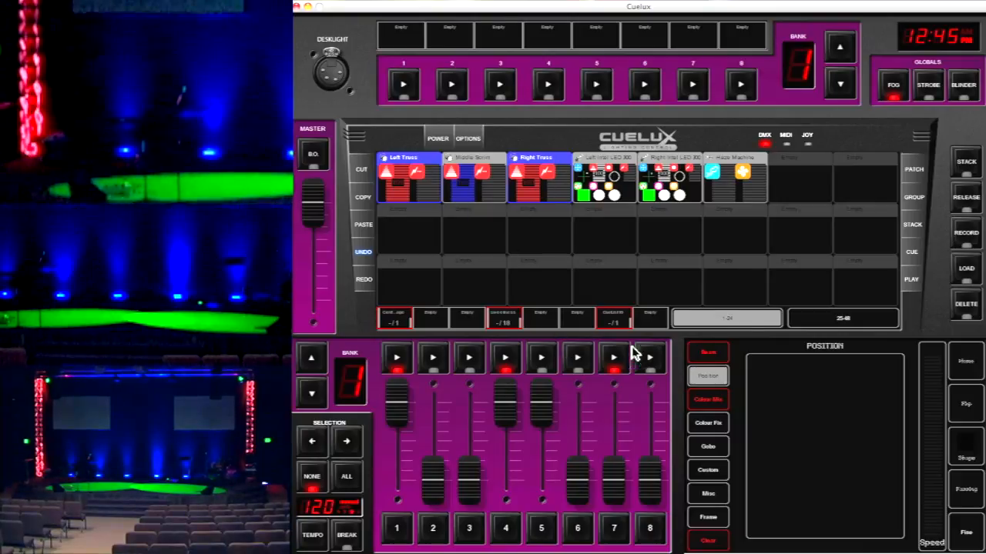
click(715, 397)
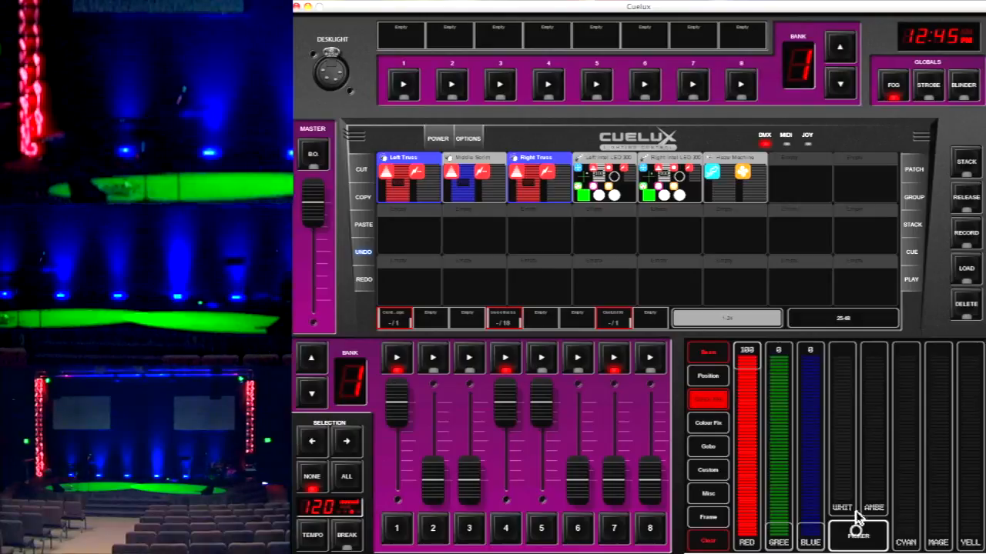
click(858, 536)
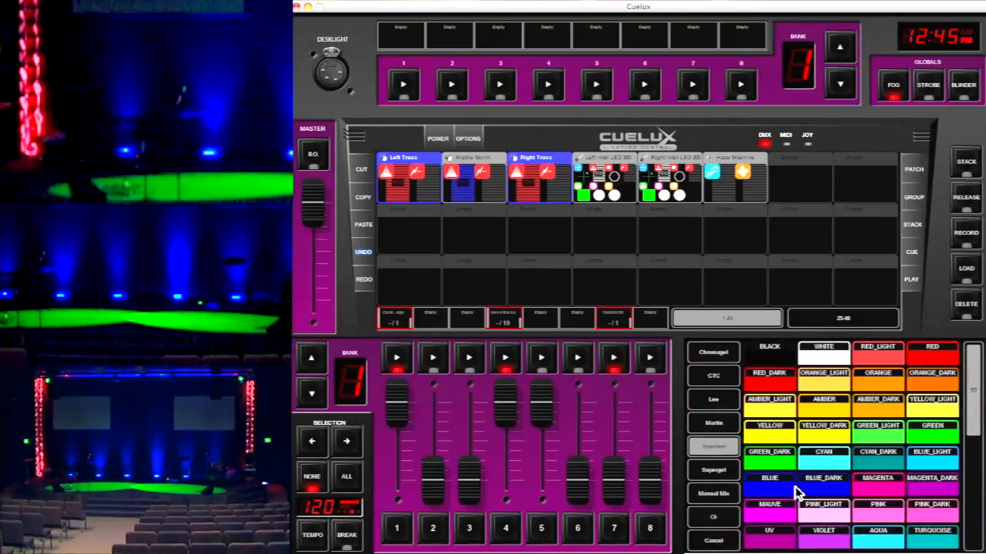
click(773, 466)
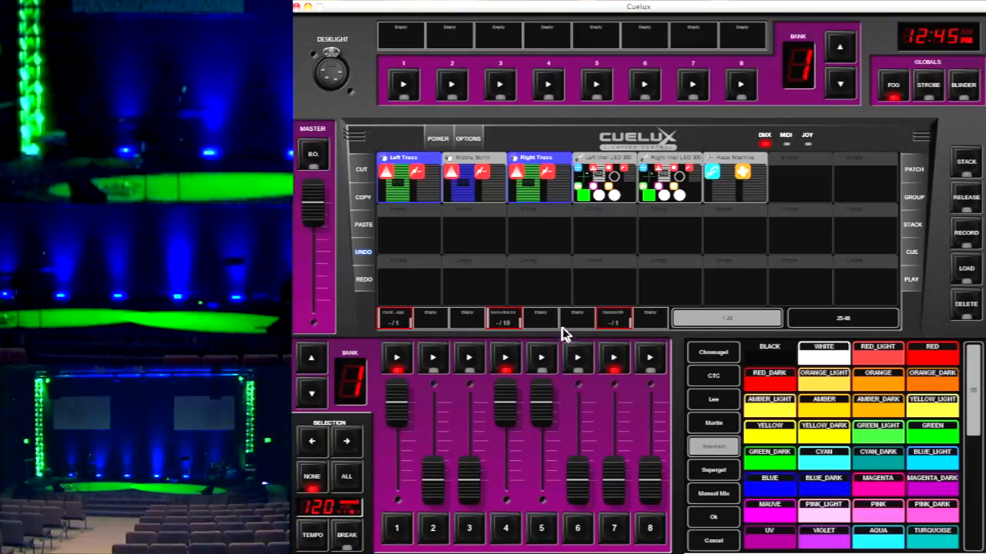
Replace the truss selection with the Left and Right Intel LED 300, confirm the truss colour and open the gobo controls
click(417, 184)
click(525, 184)
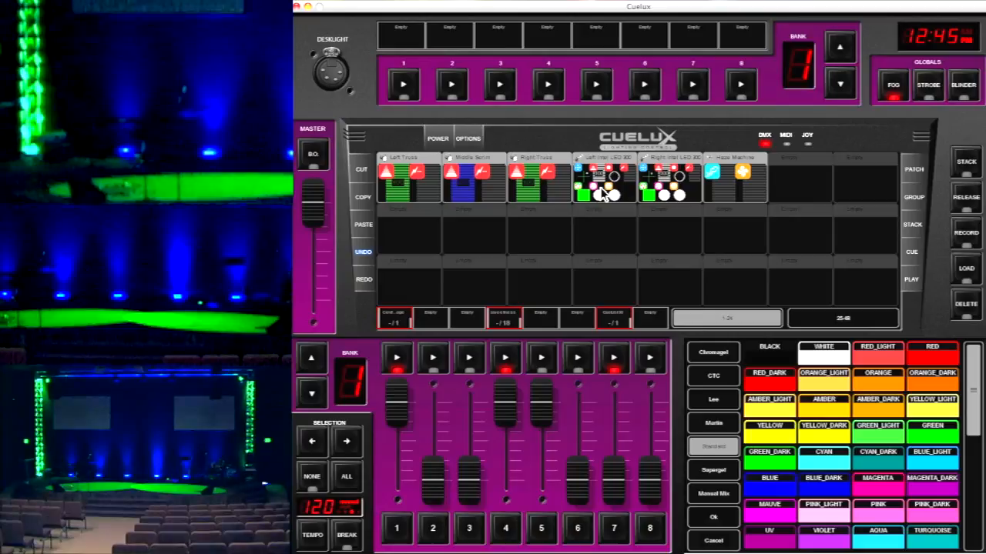
click(605, 192)
click(661, 189)
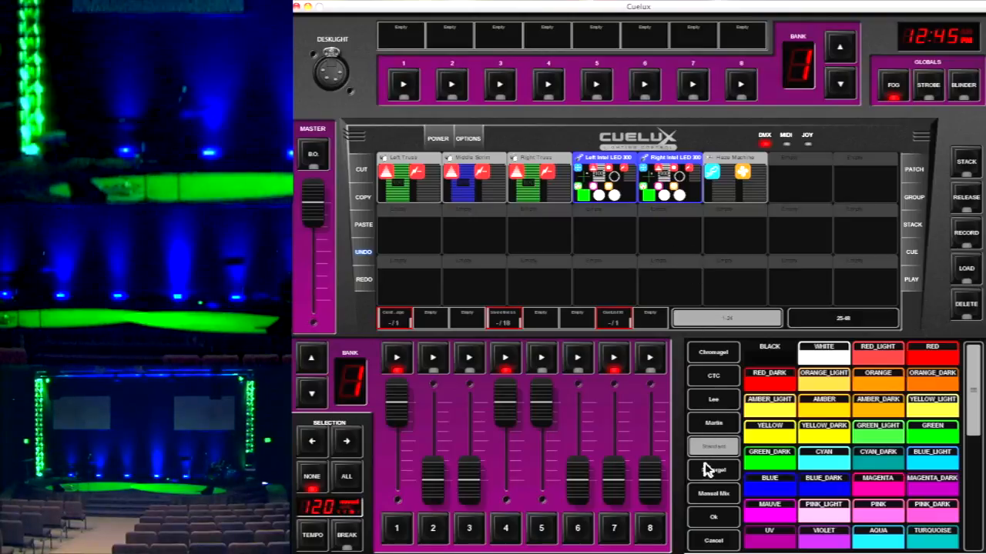
click(712, 524)
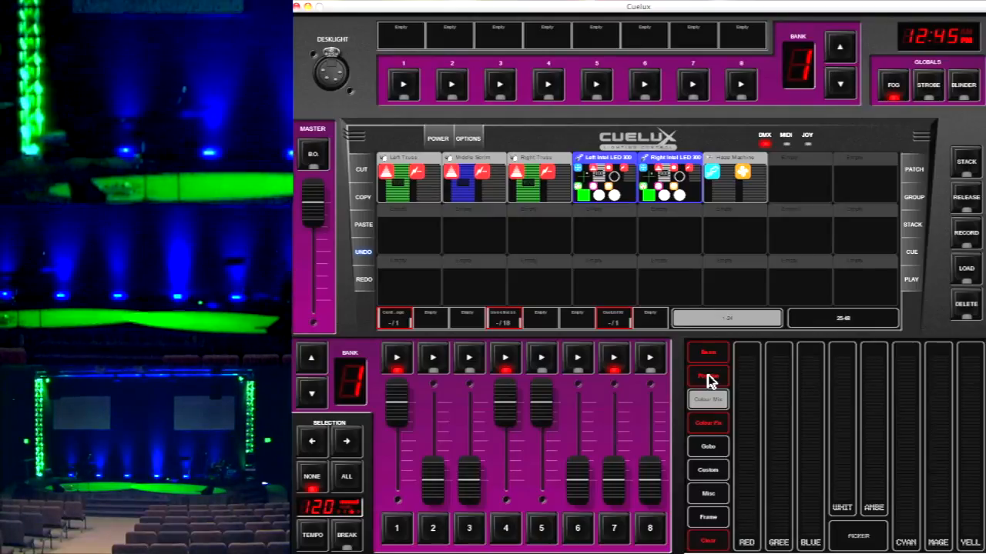
click(711, 452)
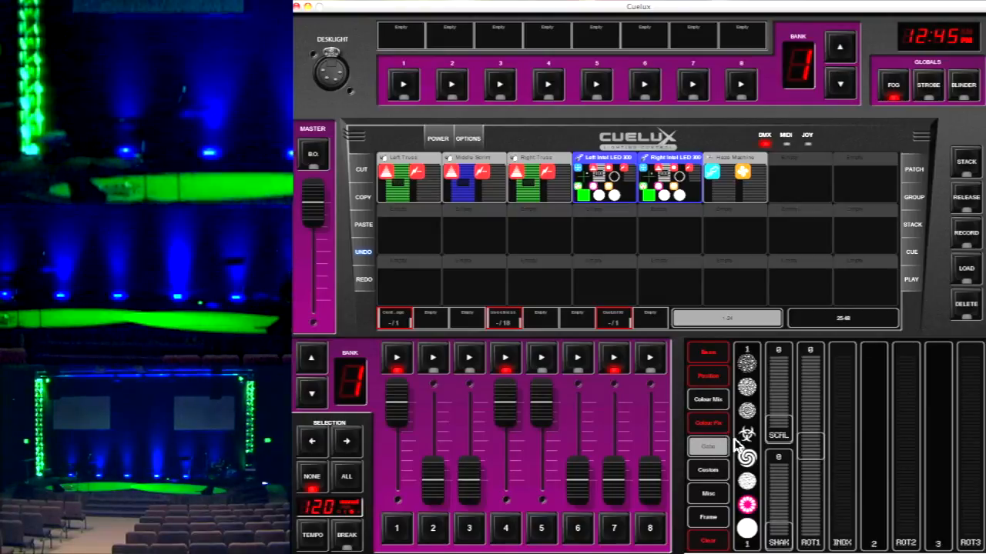
Preview gobos 2 through 8 one after another on both Intel LED 300 heads
click(749, 508)
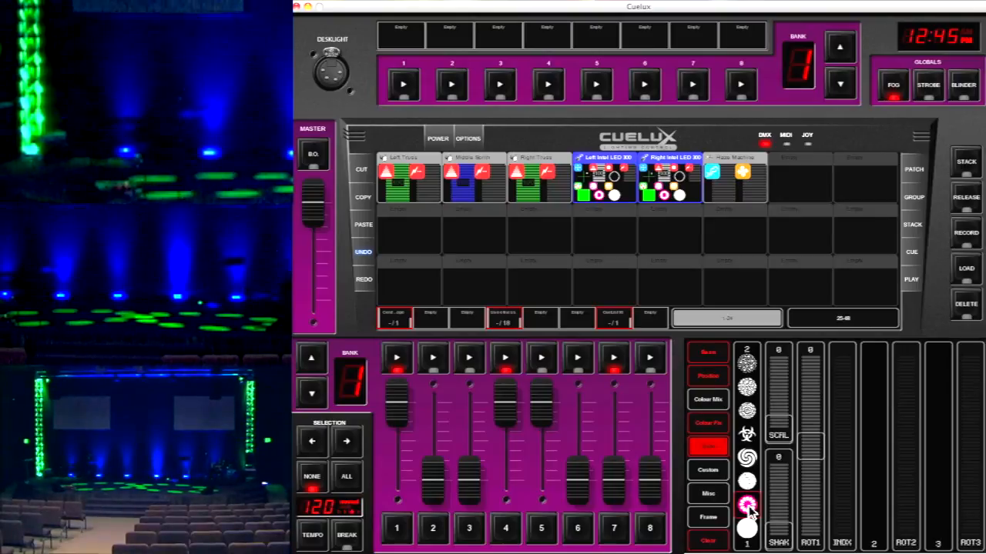
click(748, 483)
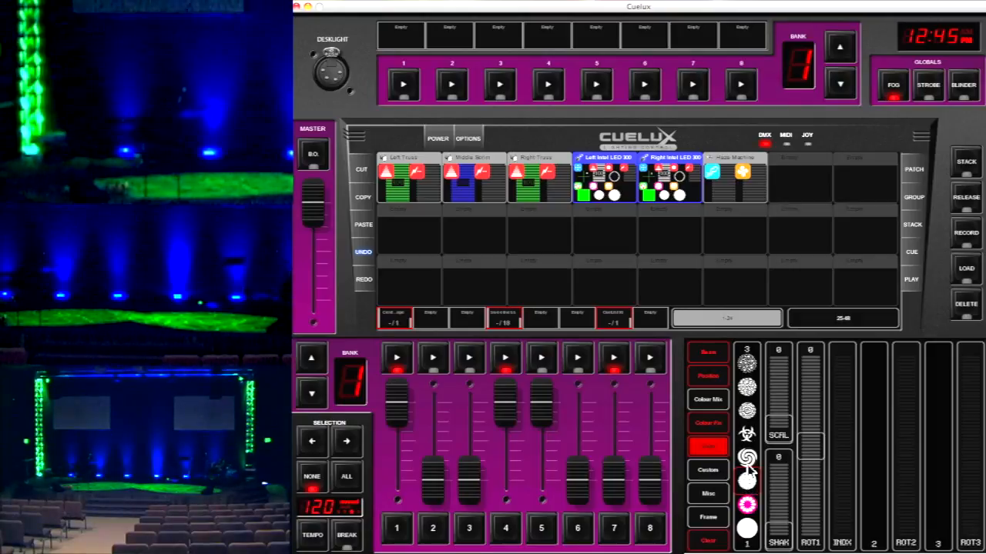
click(748, 459)
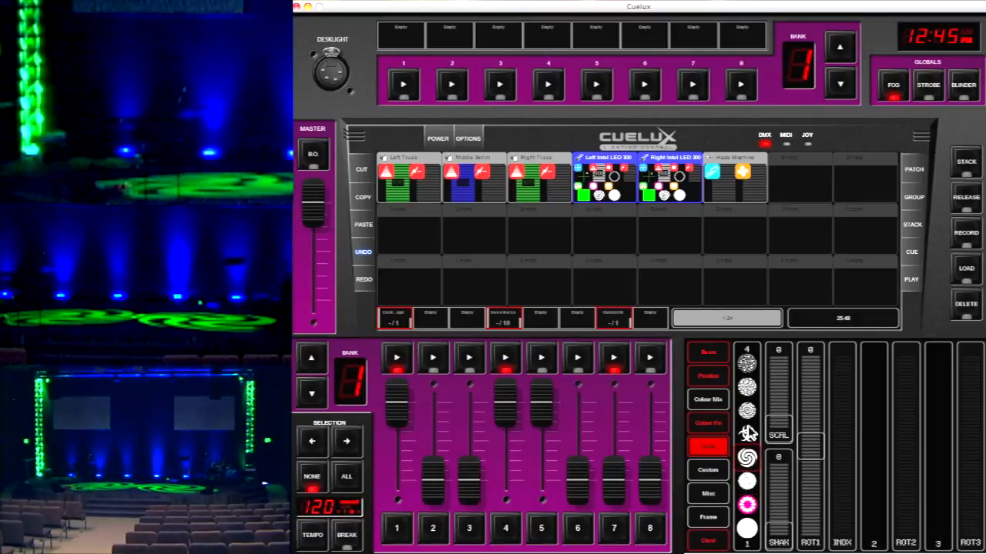
click(747, 436)
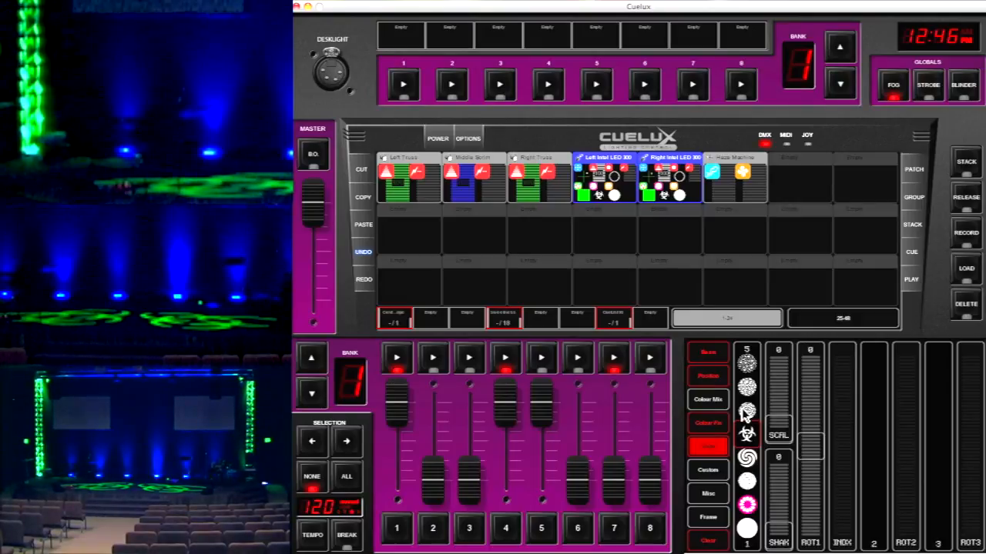
click(745, 413)
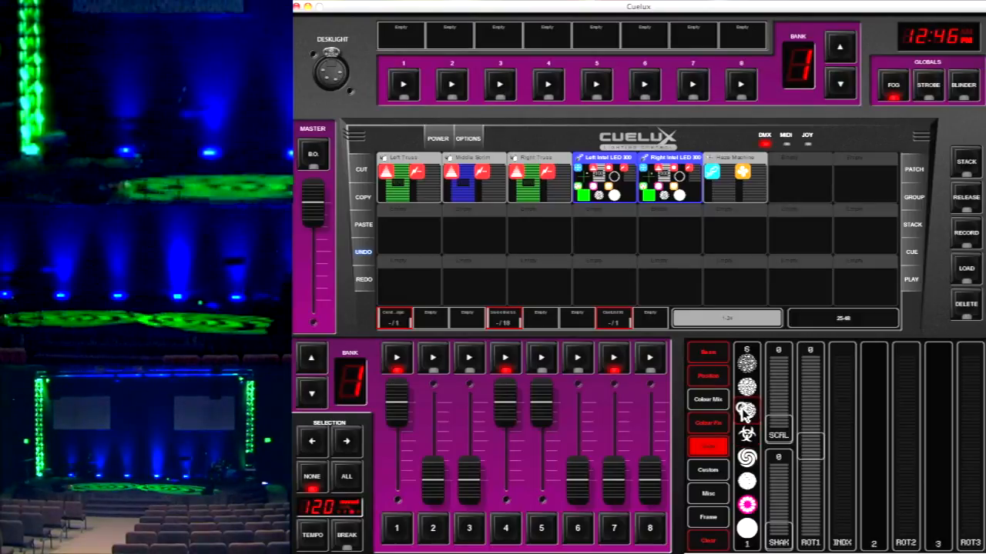
click(751, 386)
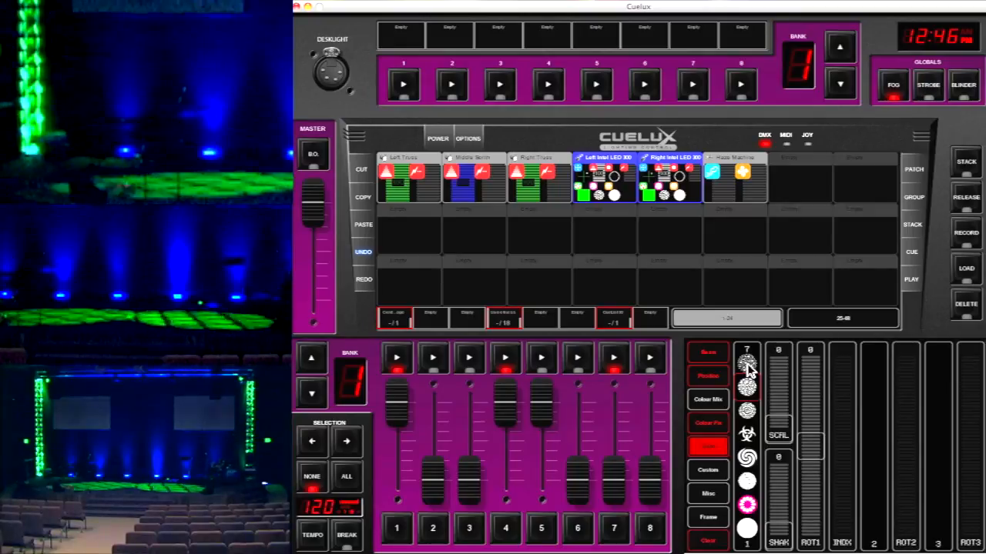
click(748, 367)
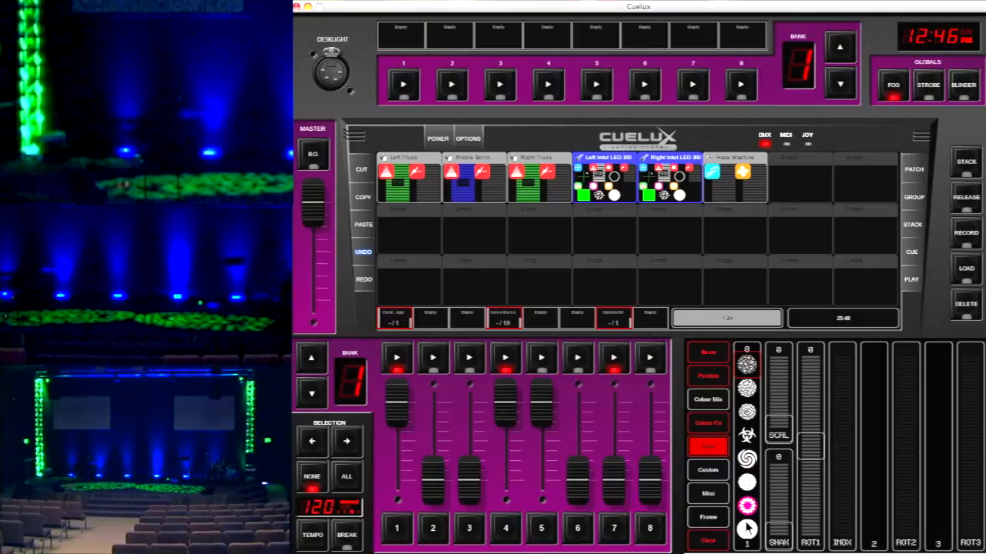
Compare gobos 7, 6, 4 and 2 again on both heads, finishing with the open gobo 1
click(748, 391)
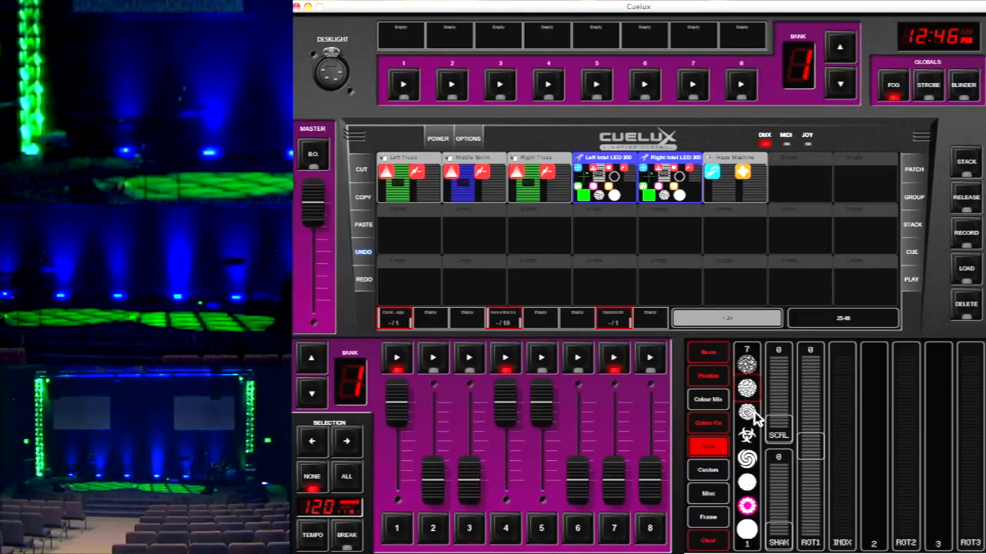
click(749, 413)
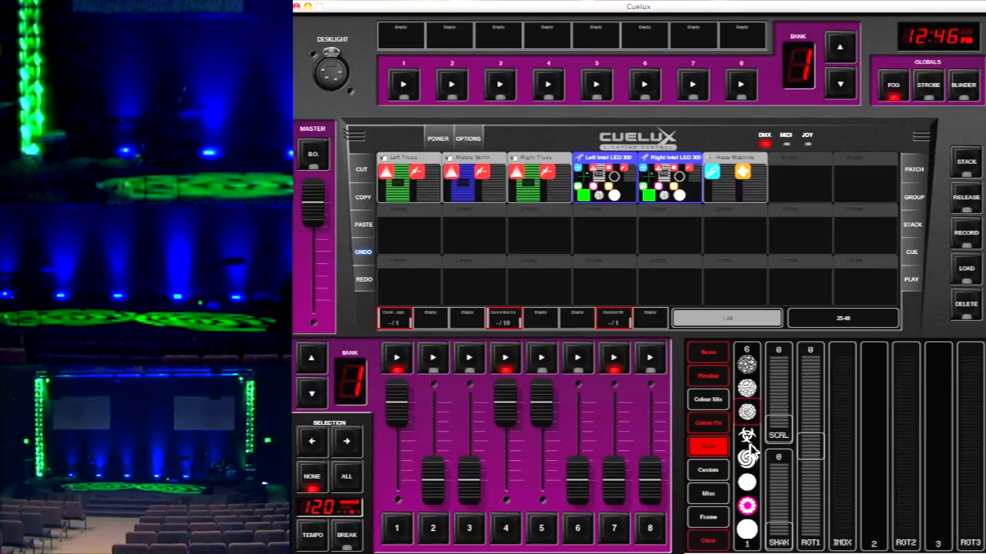
click(747, 408)
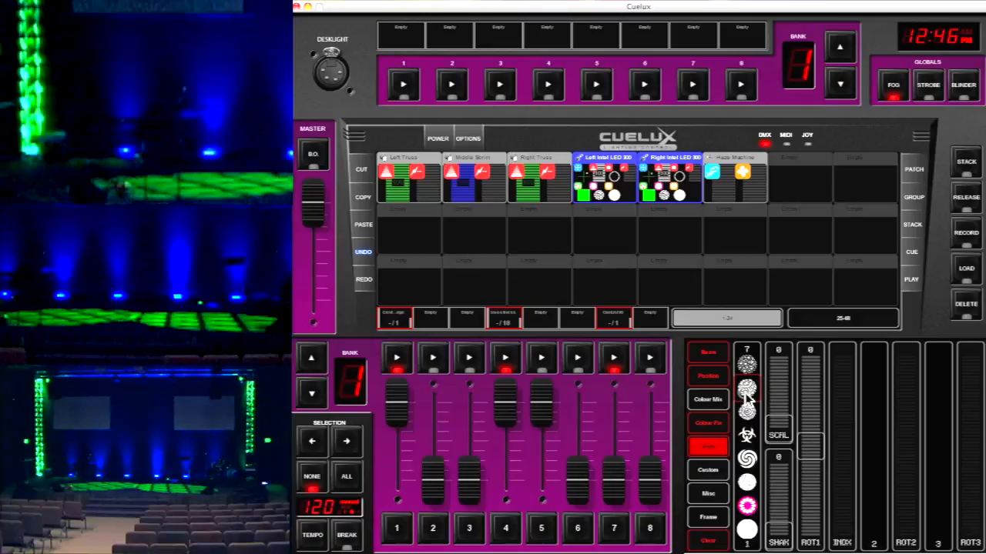
click(747, 459)
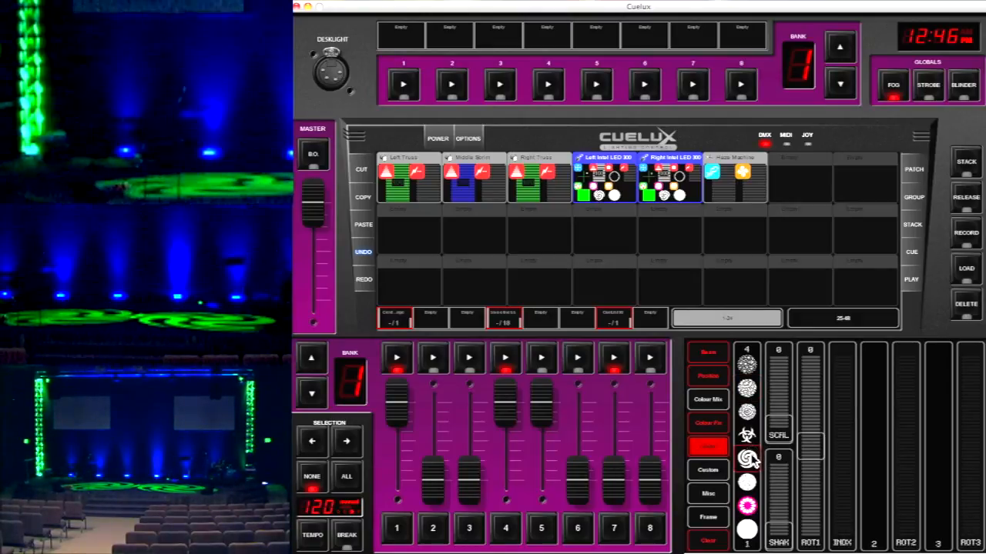
click(748, 529)
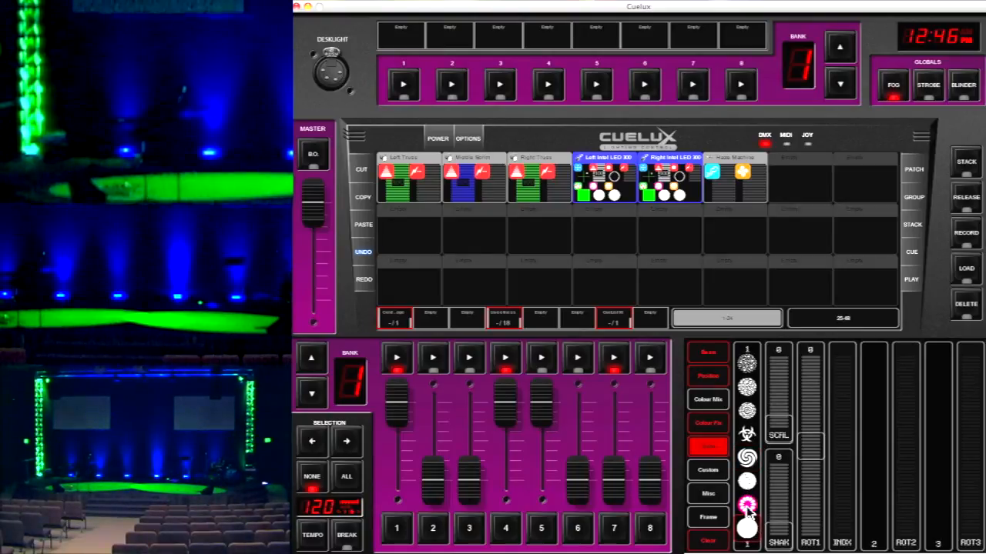
click(747, 505)
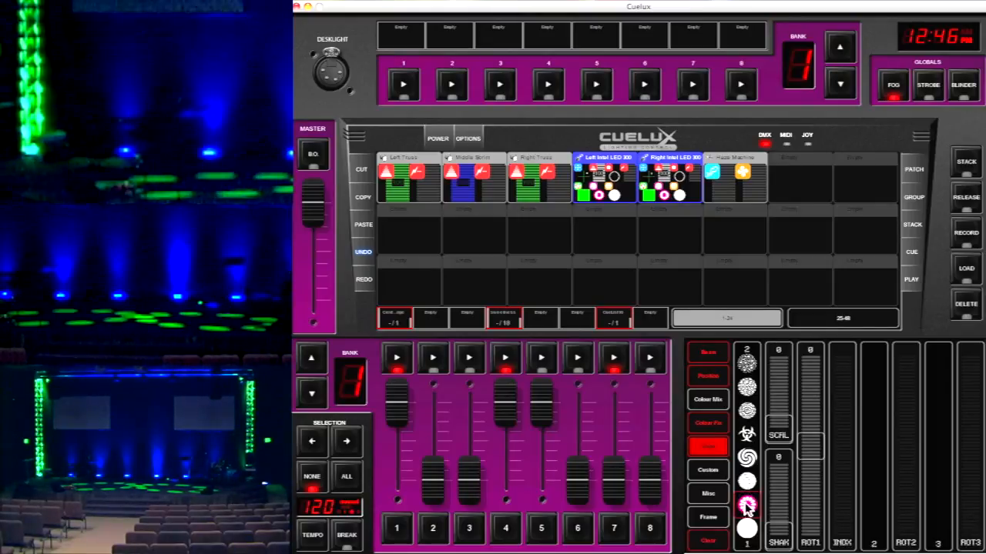
click(704, 539)
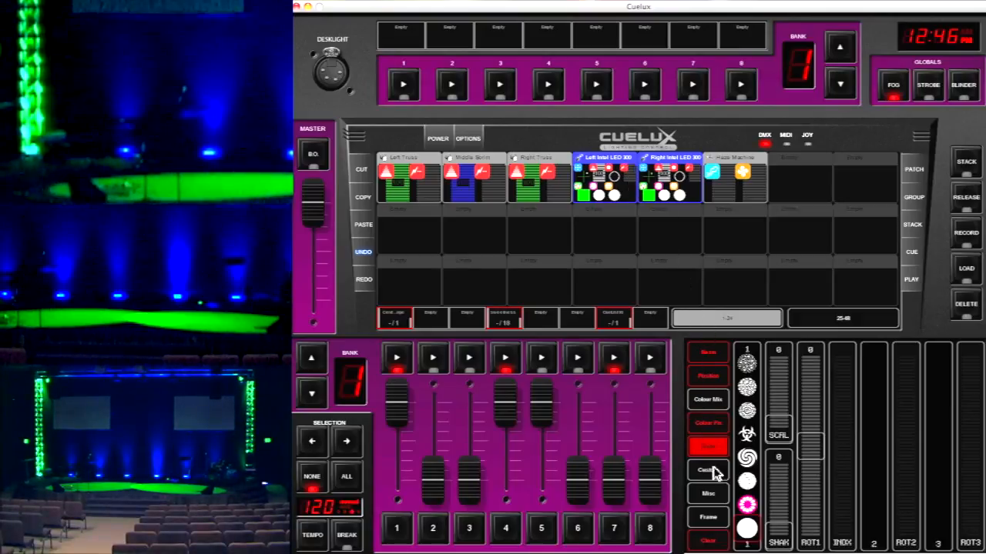
Set both Intel LED 300 heads to the red fixed colour, slot 8 of the colour wheel
click(709, 407)
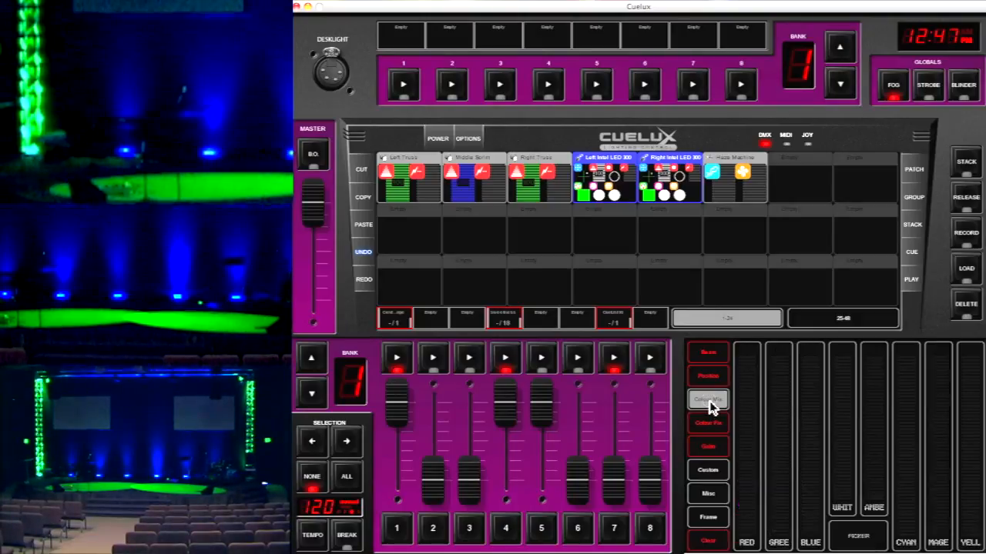
click(709, 420)
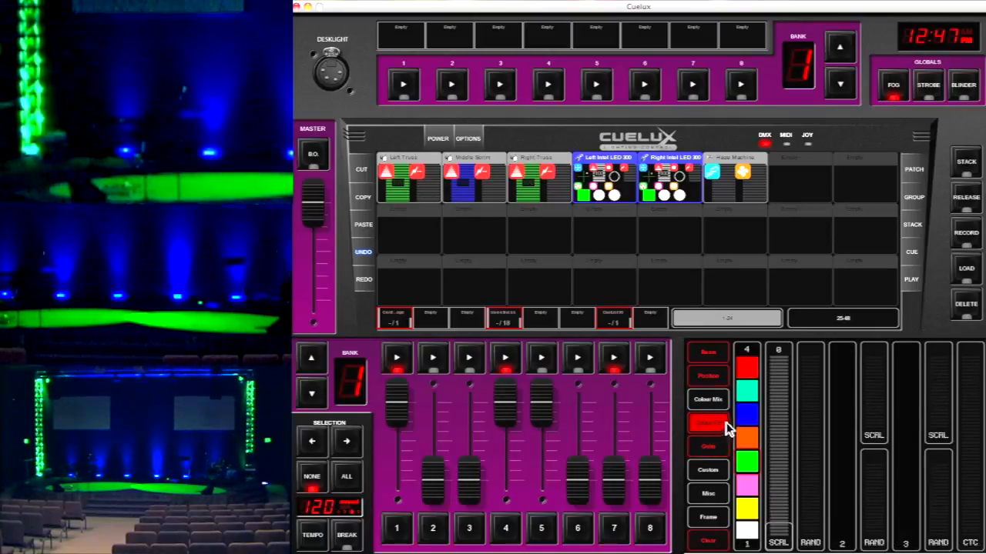
click(746, 371)
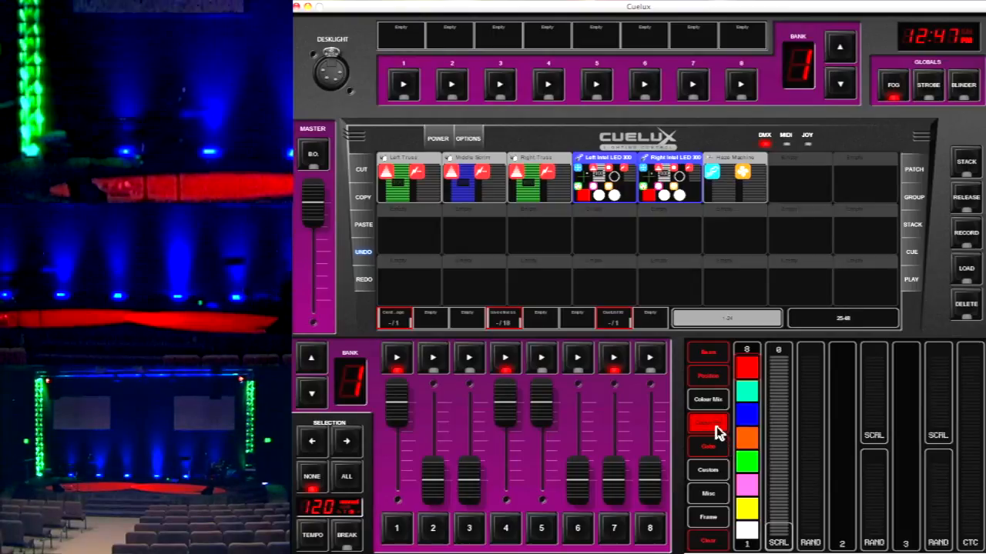
Open the movement shapes for both Intel LED 300 heads and apply the Random shape
click(704, 376)
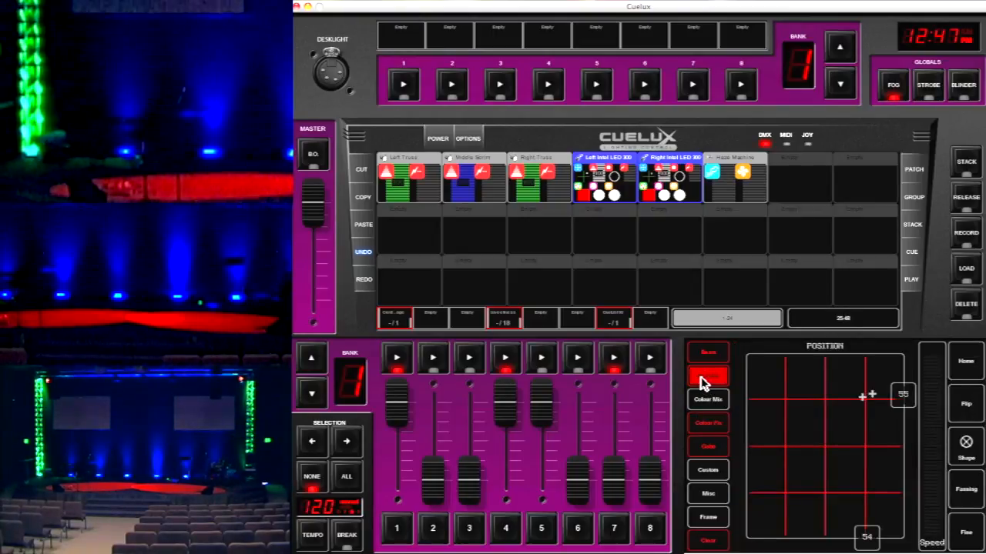
click(970, 454)
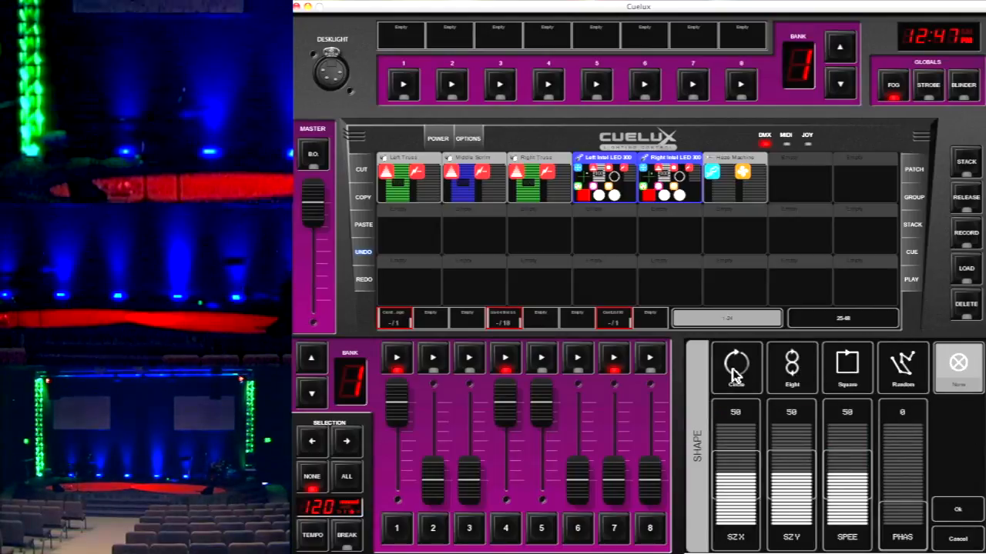
click(897, 374)
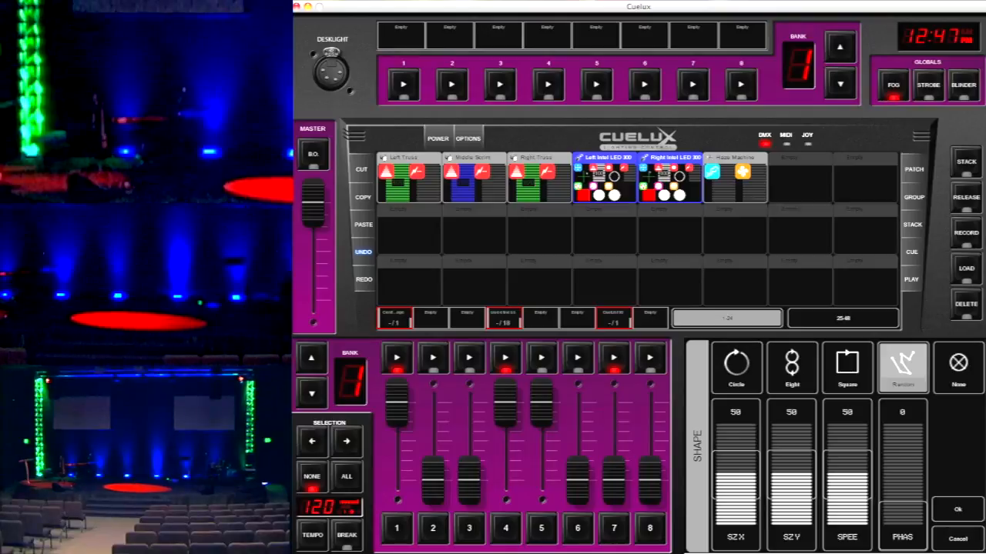
Try the Square, Eight and Circle movement shapes in turn, finishing with None
click(840, 358)
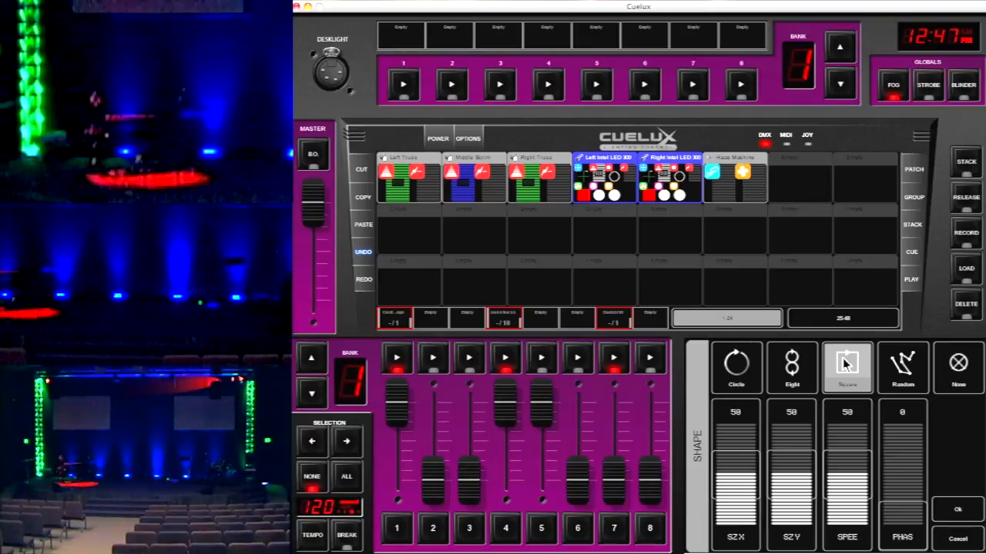
click(793, 367)
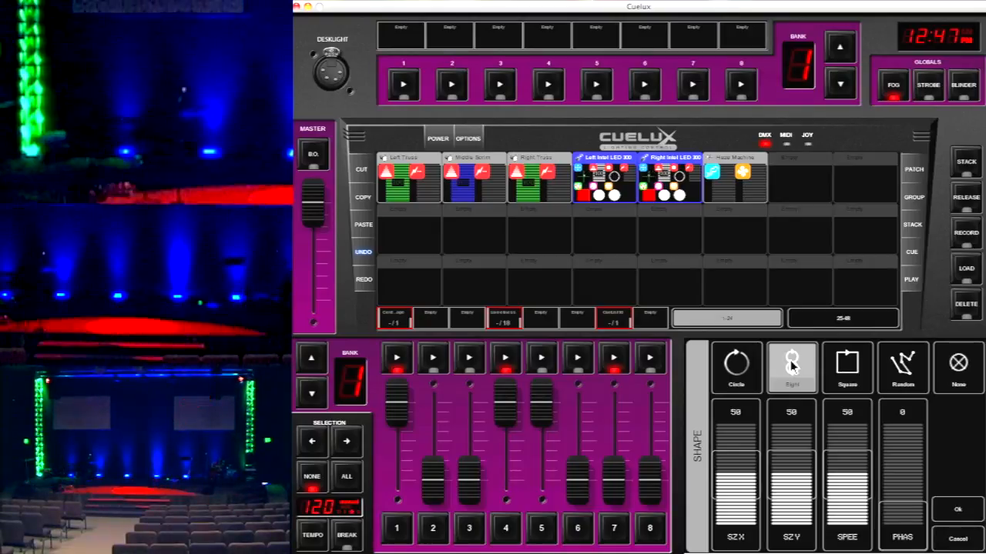
click(735, 365)
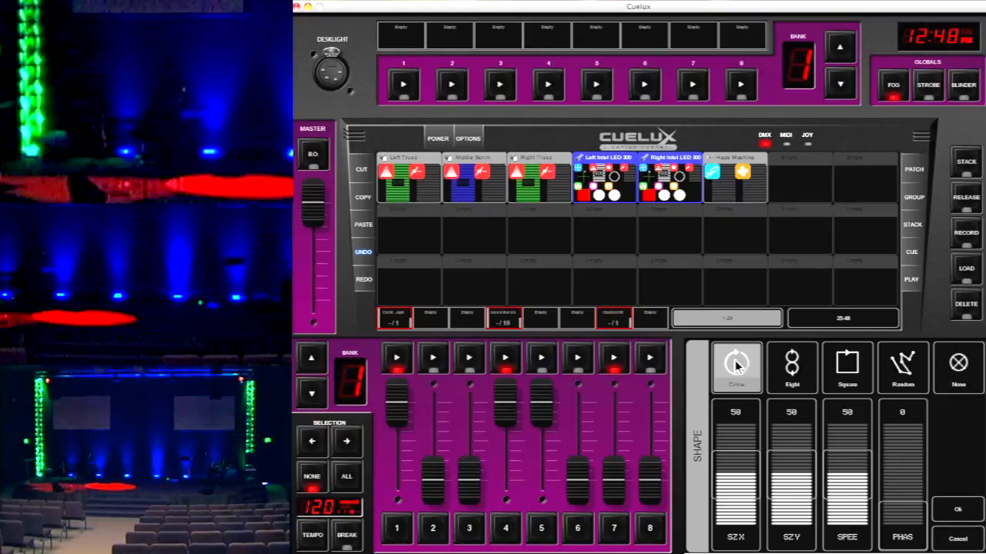
click(968, 369)
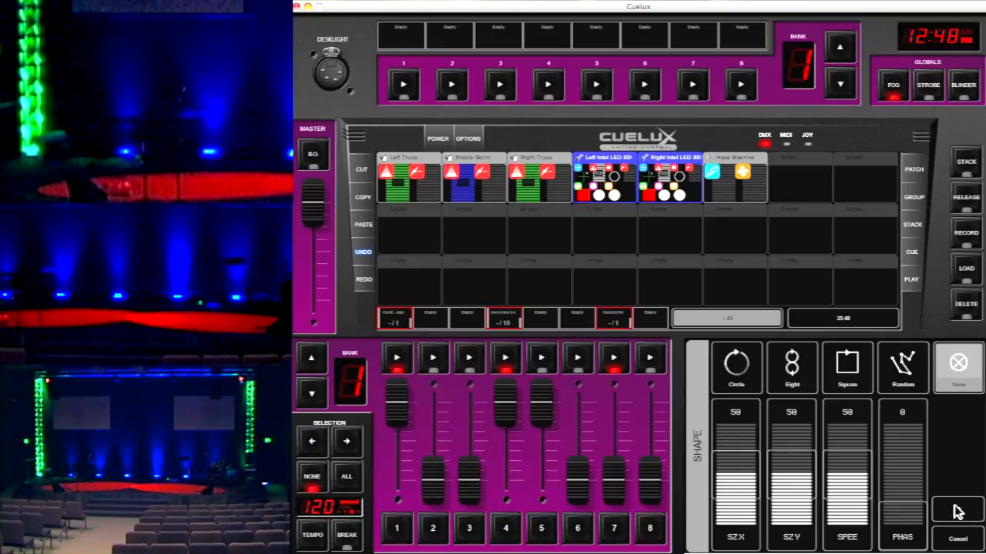
Apply the Random movement shape to both heads, slow its speed to 15, and raise the speed to 100
click(903, 361)
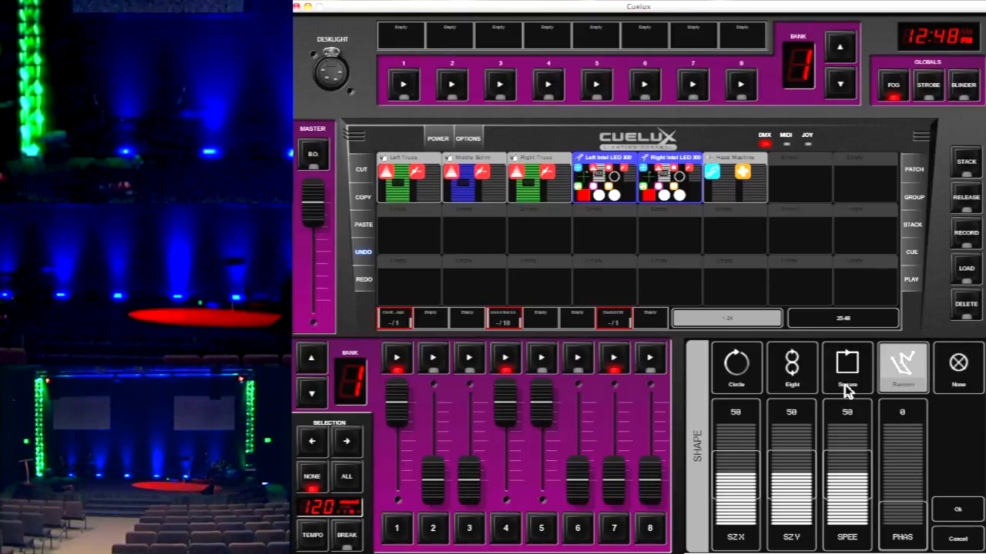
click(847, 474)
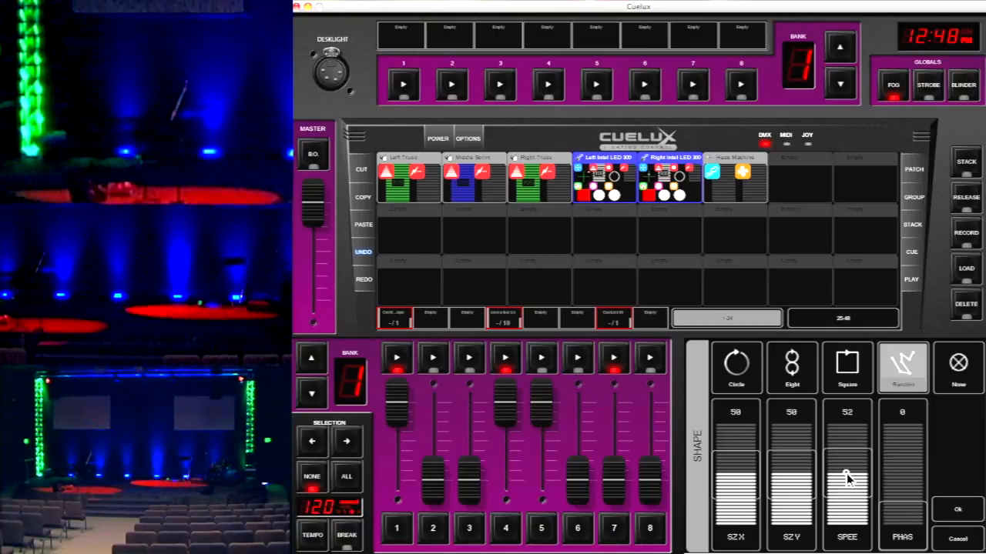
click(847, 473)
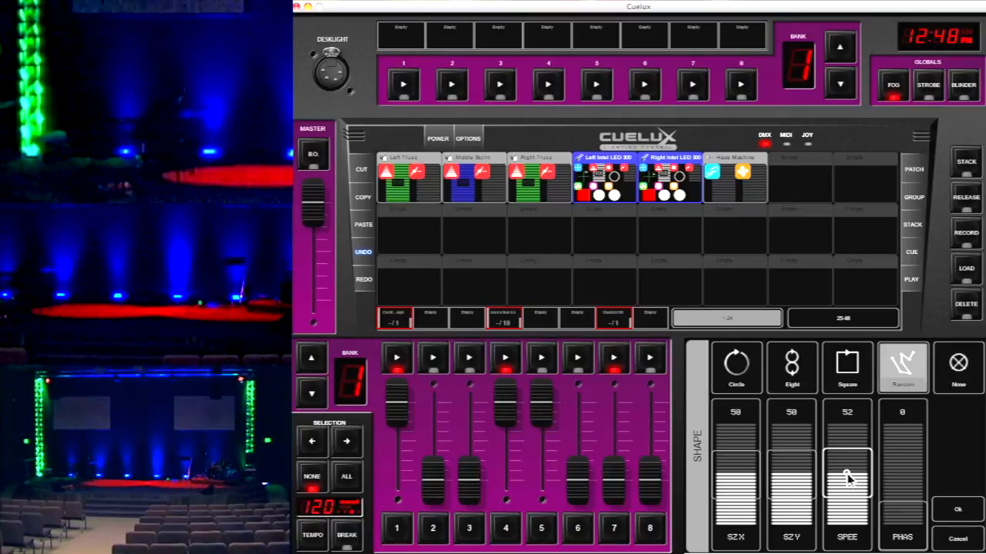
drag(847, 475, 848, 518)
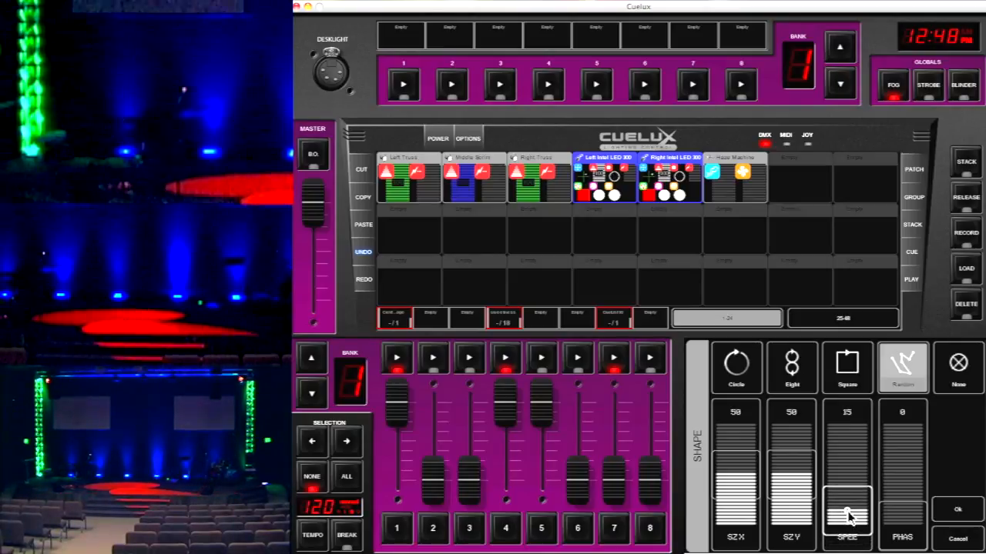
drag(849, 518, 842, 432)
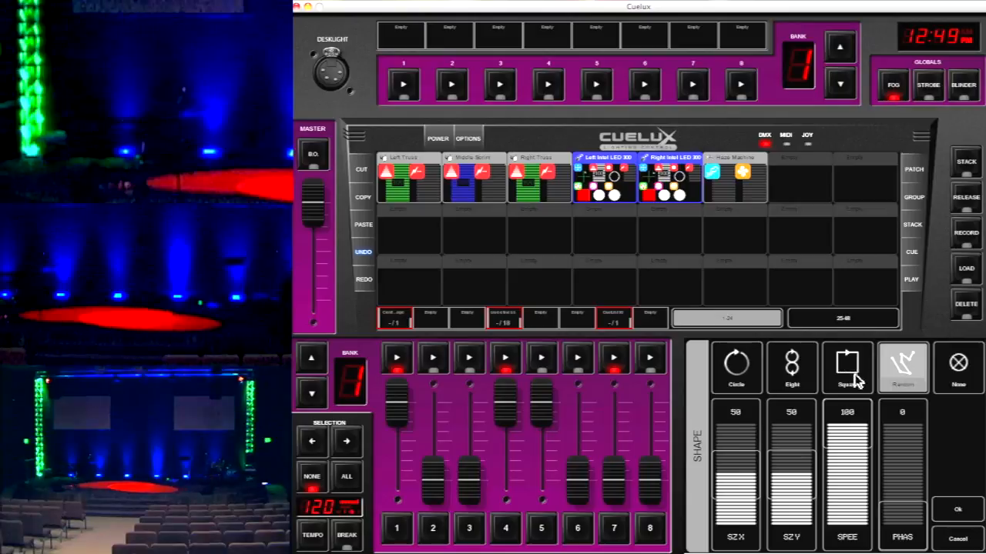
Raise the Random shape's SZY and SZX sizes to 100 each
click(792, 467)
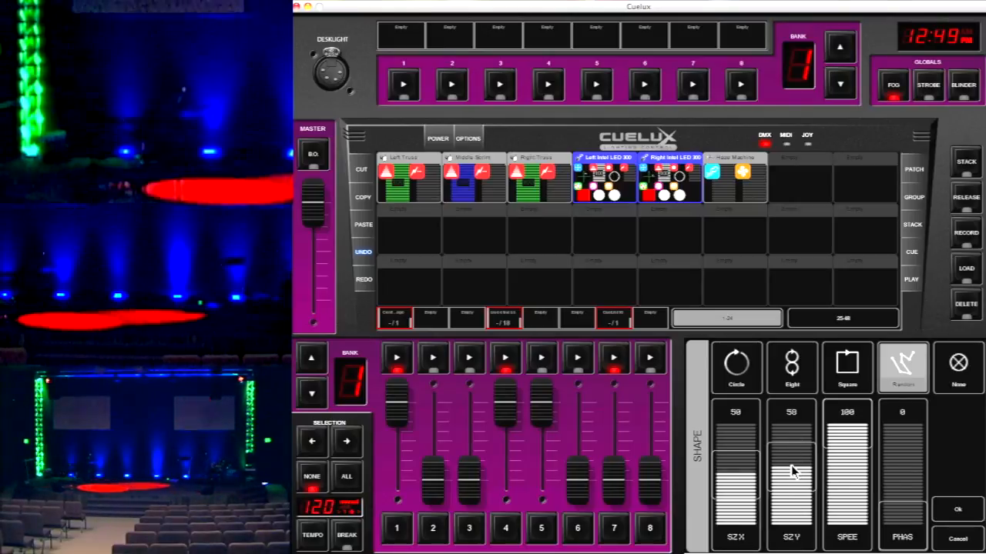
drag(791, 465, 796, 415)
drag(749, 468, 751, 399)
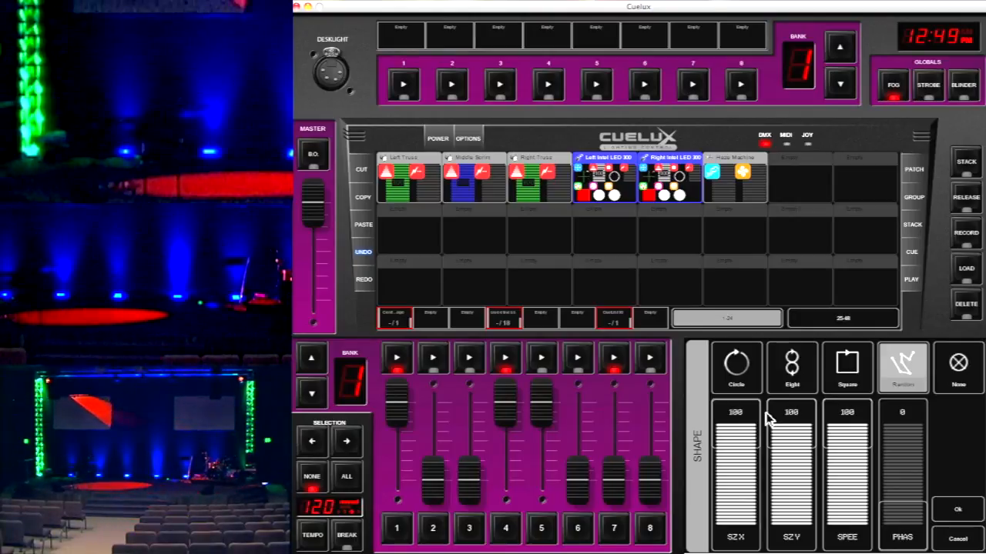
Shrink the Random shape to SZX 2 and SZY 0, then enlarge it to SZX 56 and SZY 13
drag(750, 420, 753, 524)
drag(781, 429, 797, 525)
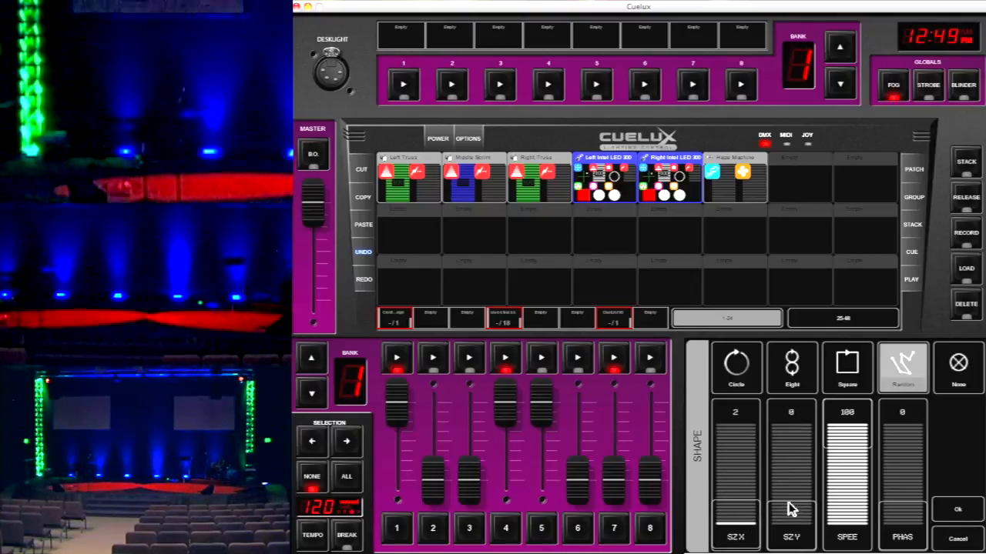
drag(789, 500, 738, 496)
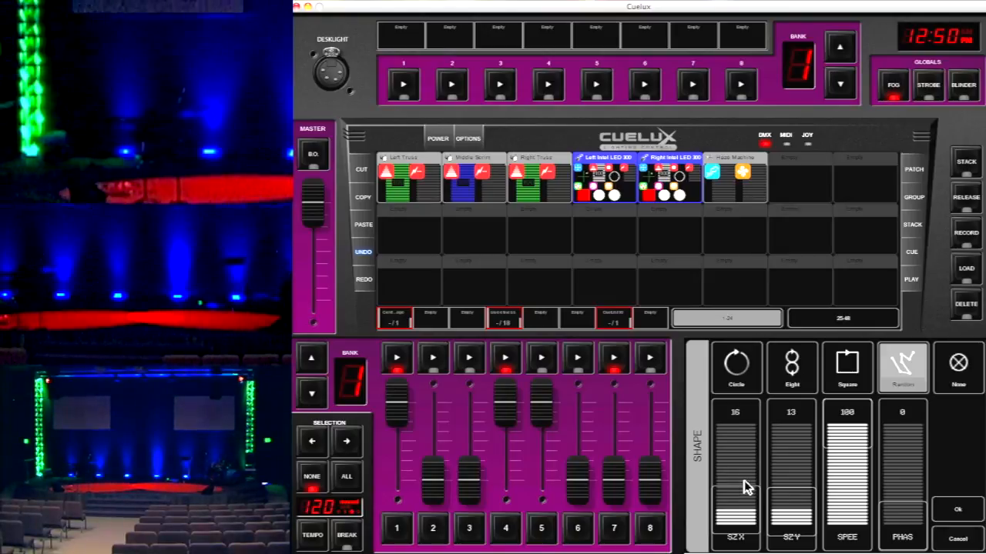
drag(741, 480, 744, 453)
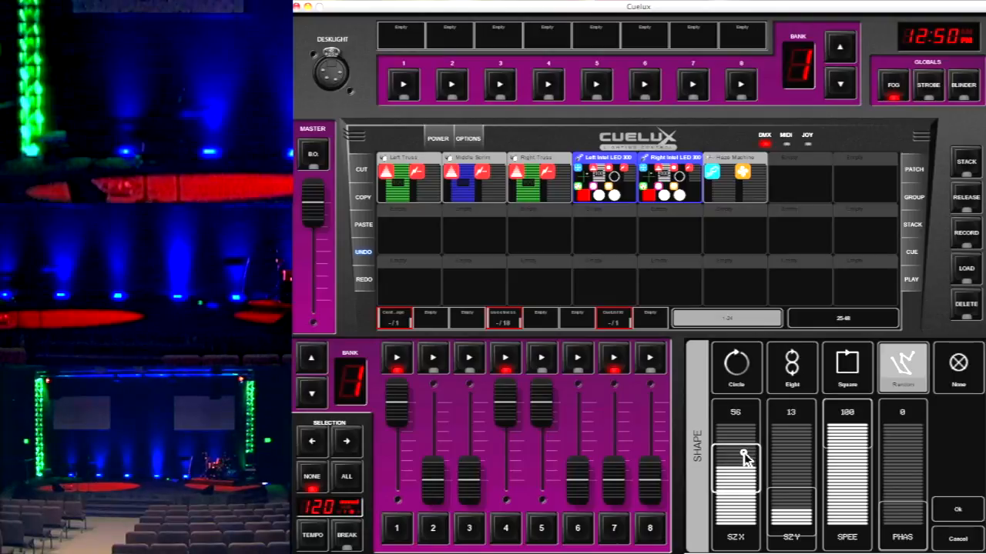